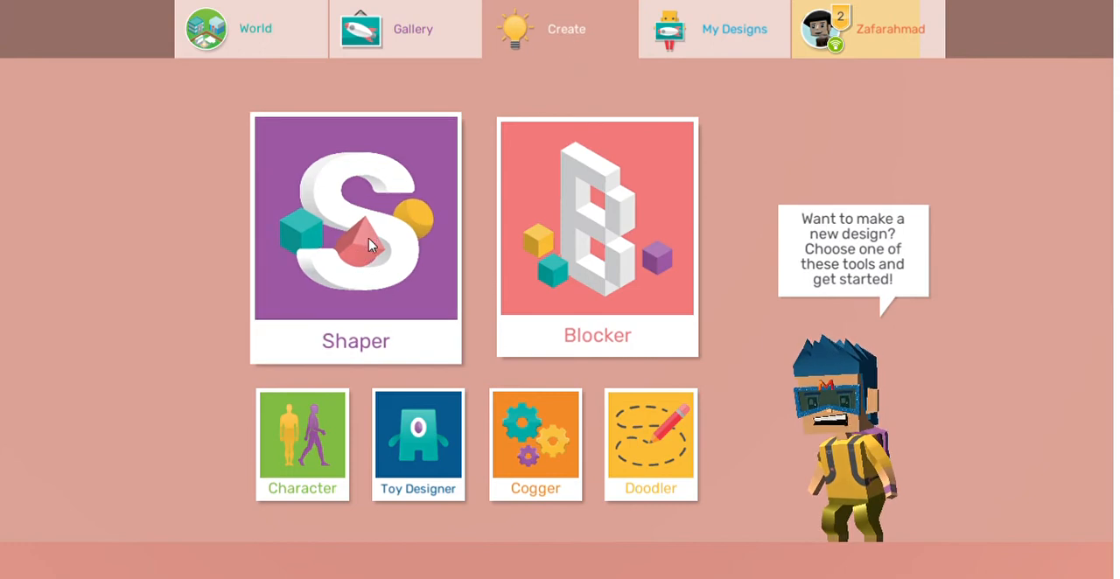
Step: Start a new Shaper design and add the heart from the Flat shape collection to the workplane
left_click(370, 242)
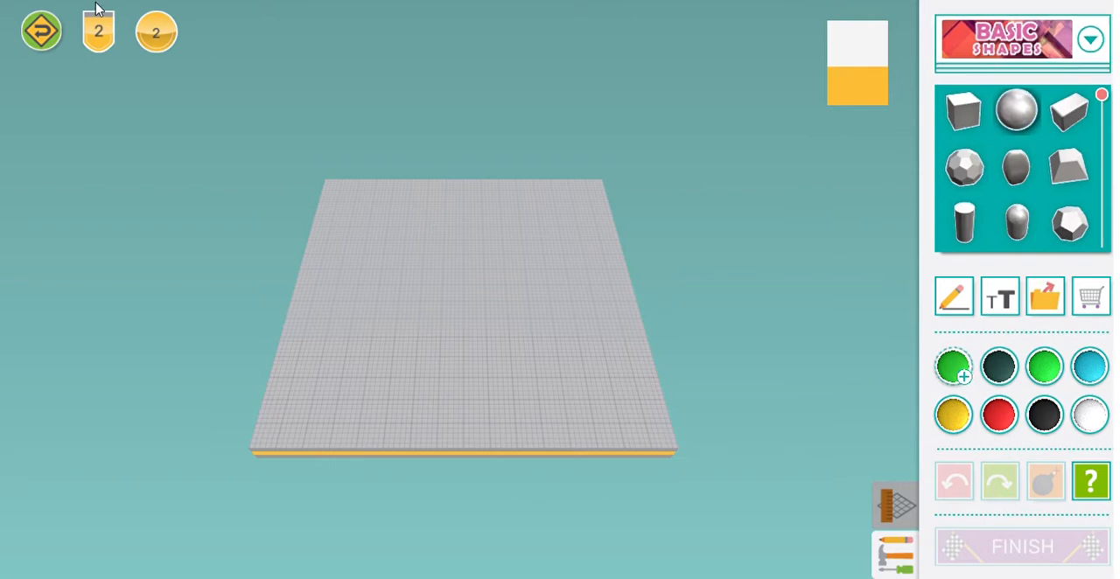
left_click(41, 32)
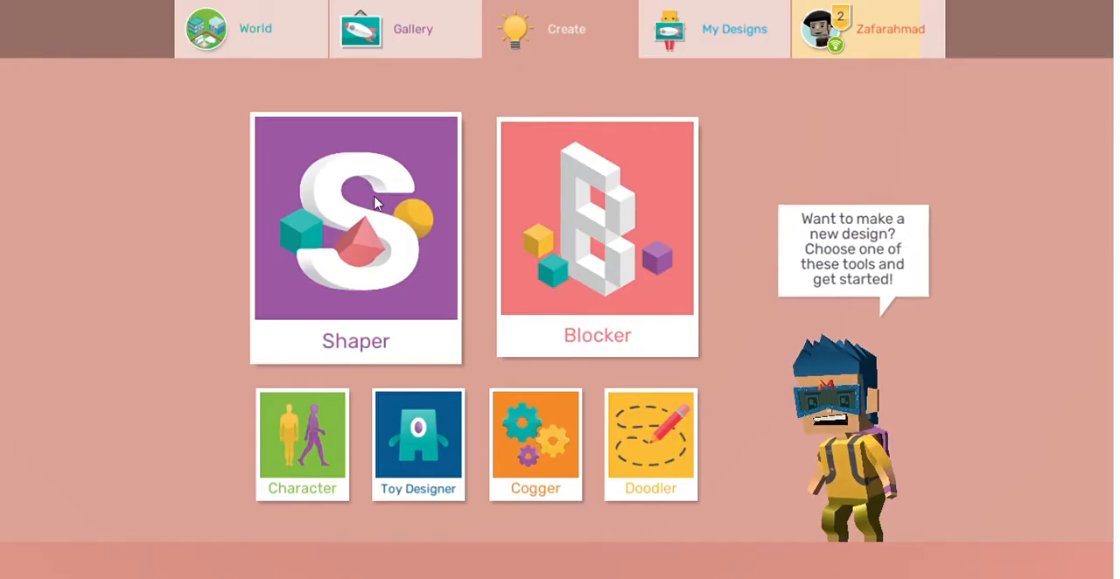
left_click(377, 238)
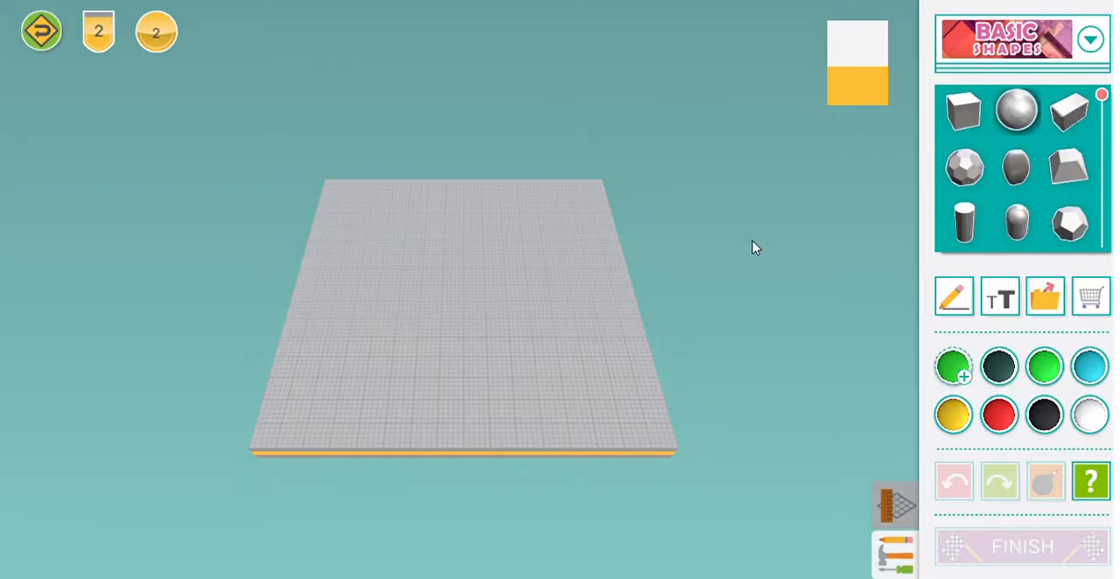
left_click(1061, 35)
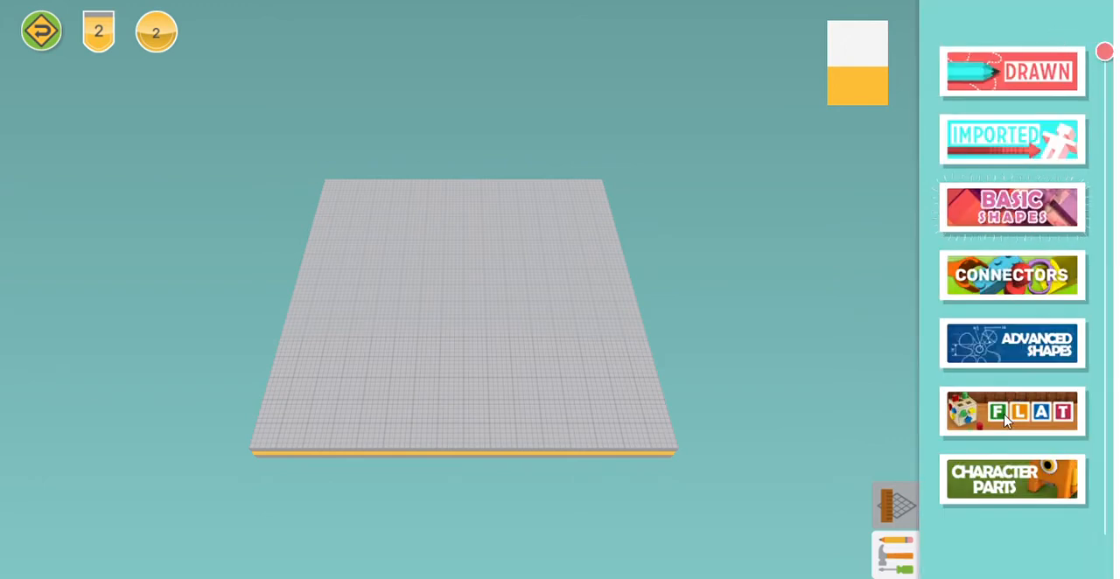
left_click(1005, 421)
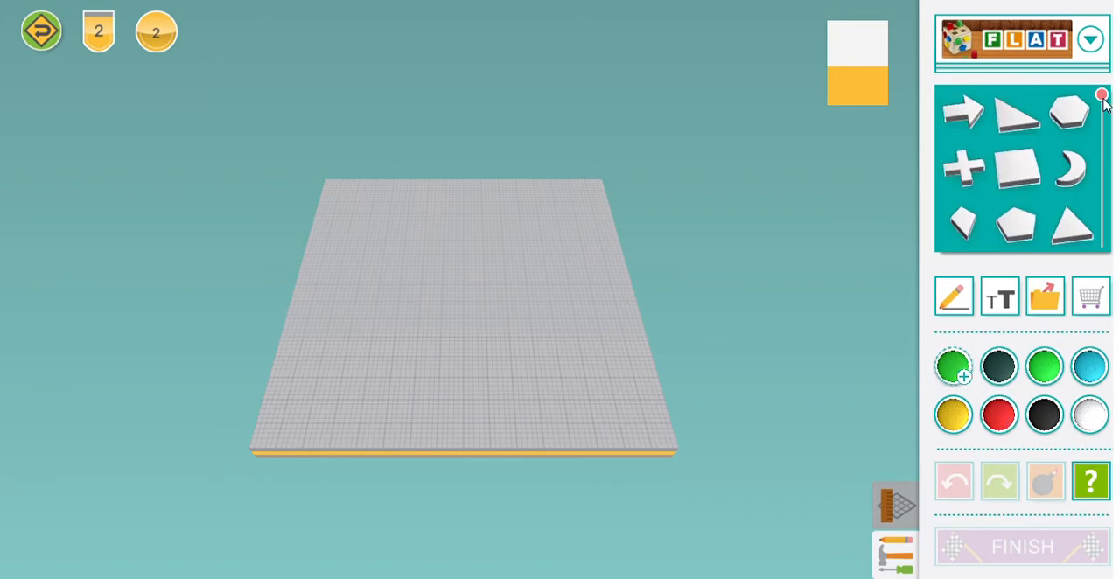
left_click_drag(1101, 95, 1101, 170)
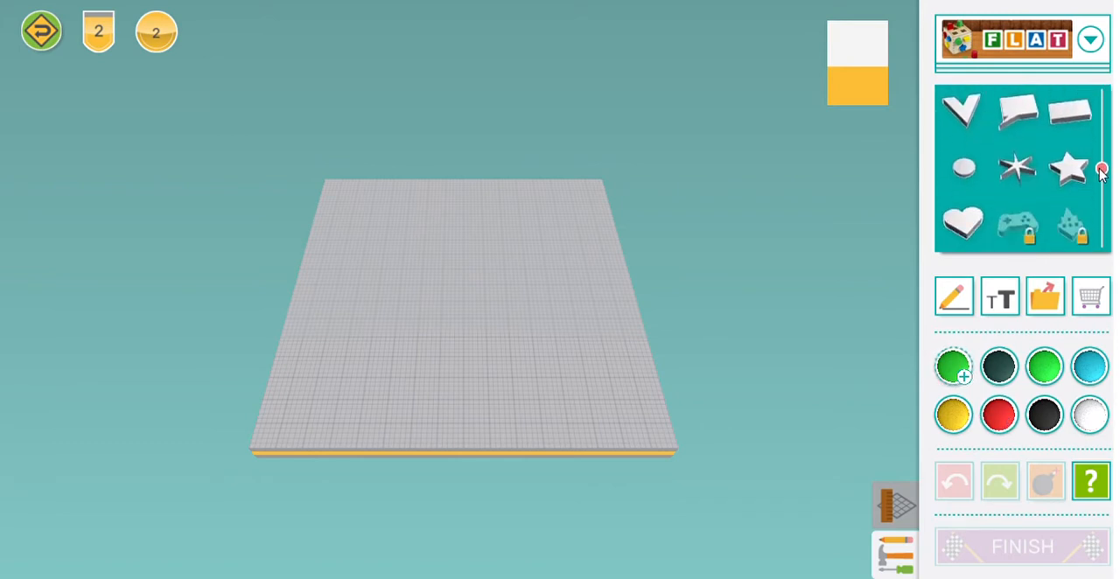
left_click(978, 222)
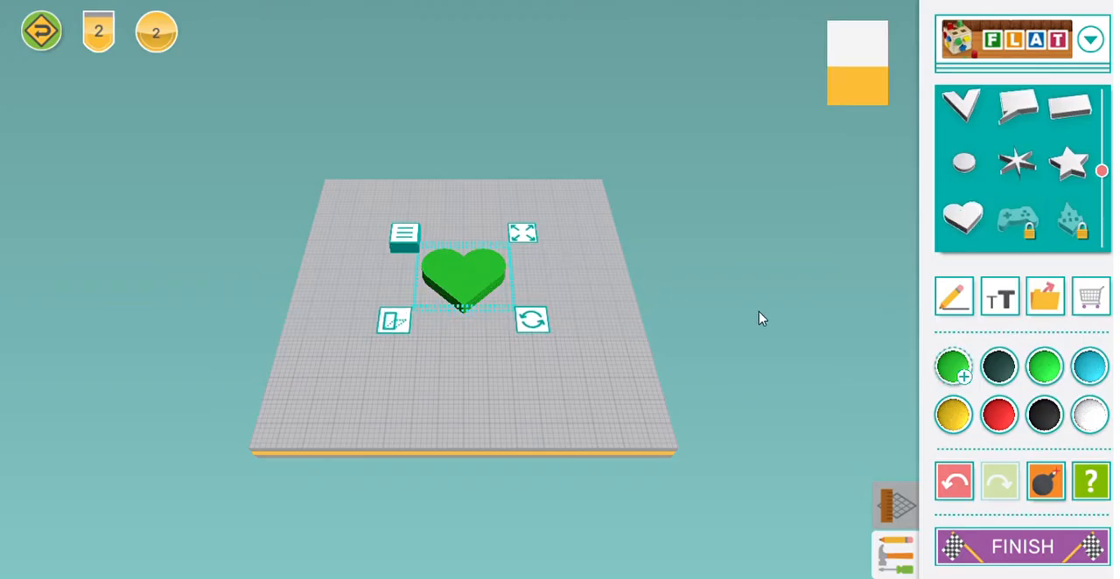
Step: Buy the locked Controller shape for 1 token and place it on the workplane
left_click(1028, 225)
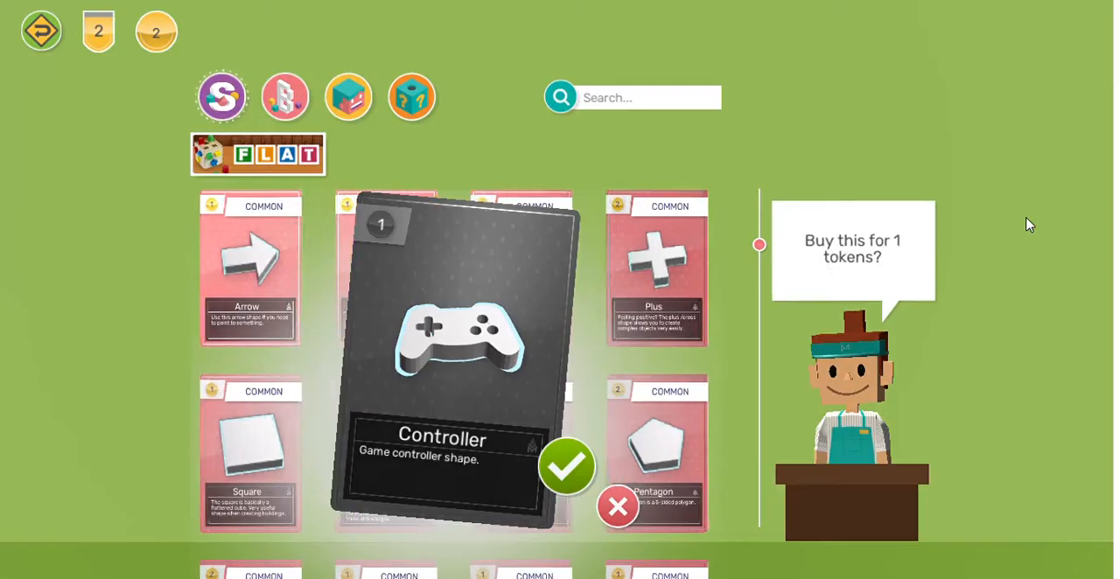
left_click(580, 459)
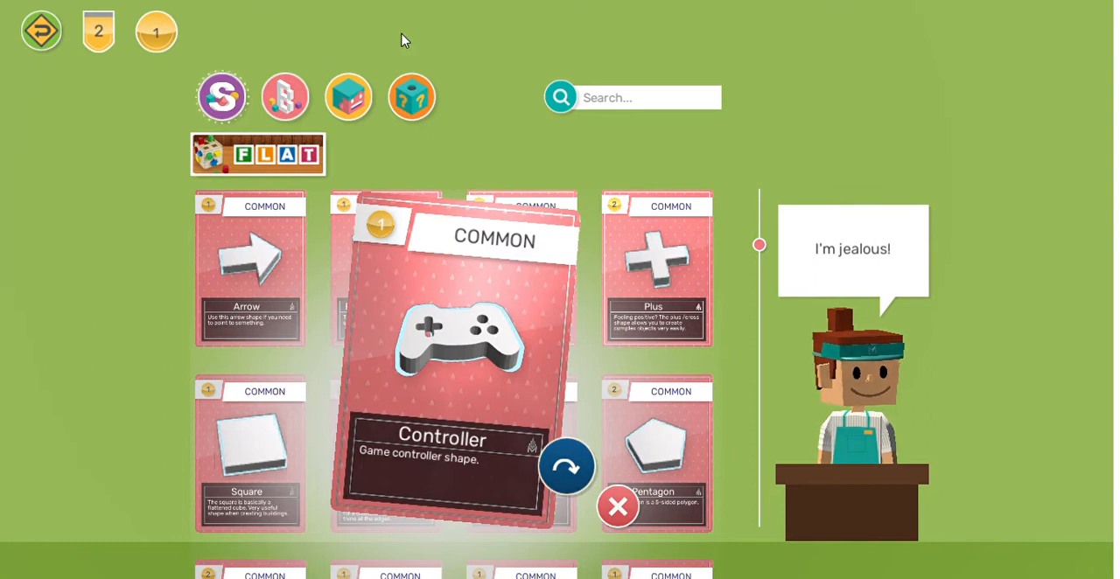
left_click(571, 464)
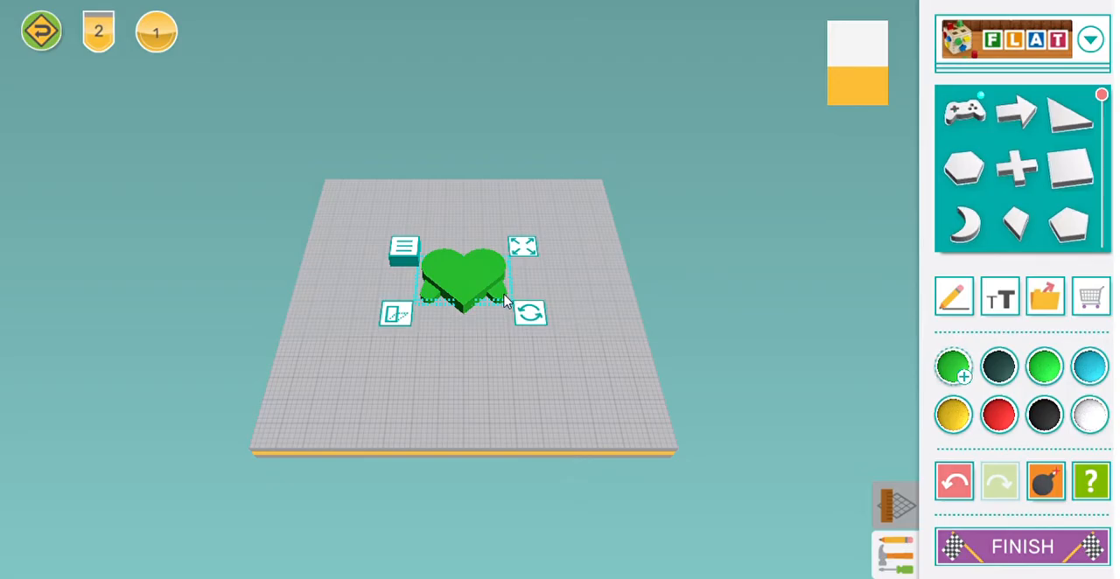
Step: Delete the game controller shape that sticks out from under the heart
left_click(504, 300)
left_click(502, 300)
key("Delete")
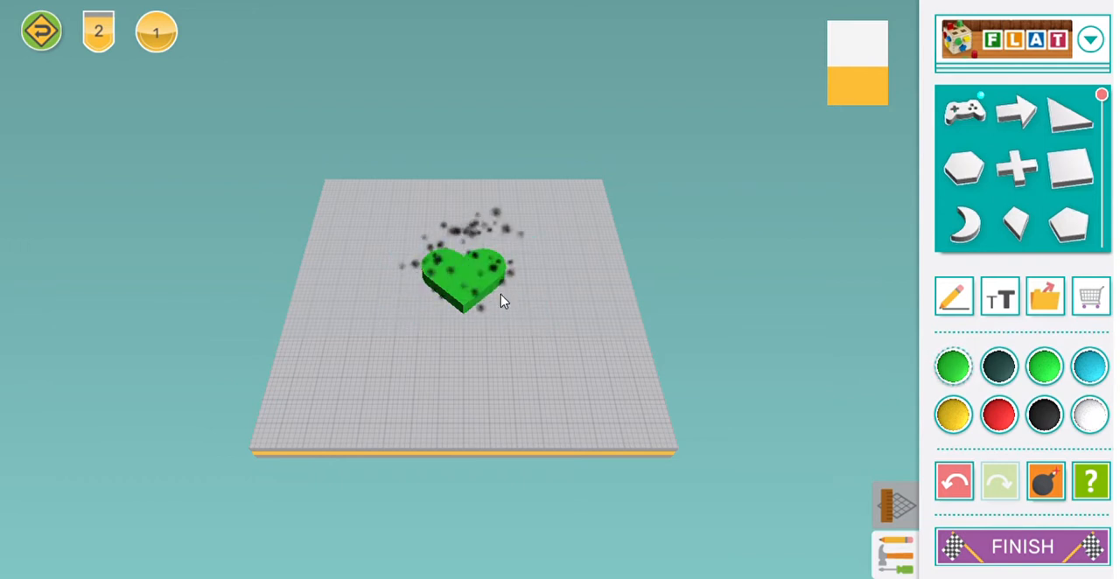
Step: Enlarge the selected heart with free resize, and delete this enlarged heart overlapping the other one
left_click(480, 284)
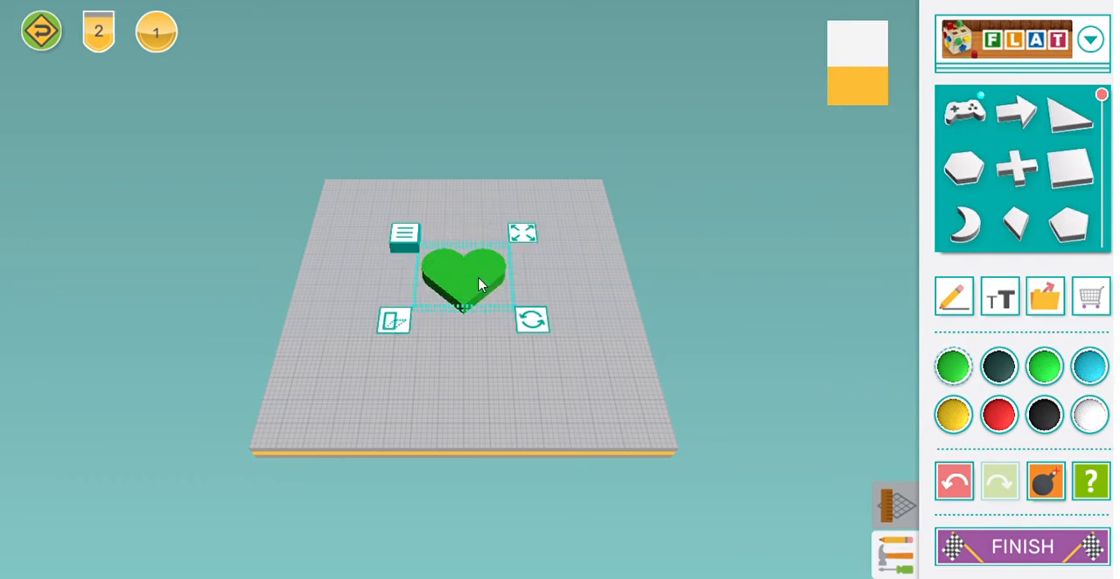
left_click(525, 235)
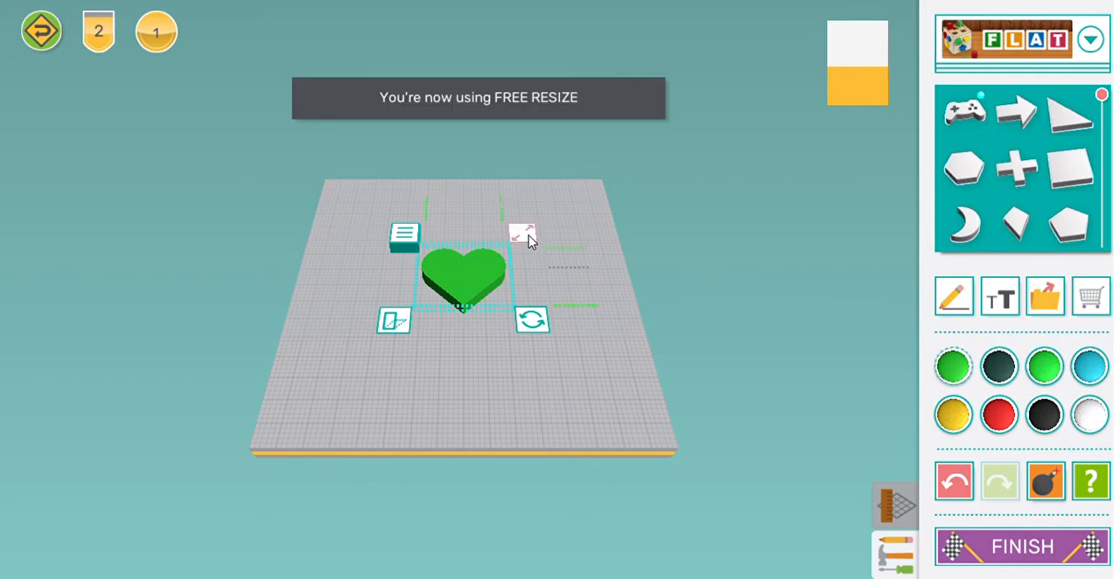
mouse_move(529, 237)
right_mouse_down()
mouse_move(527, 226)
mouse_move(542, 229)
right_mouse_up()
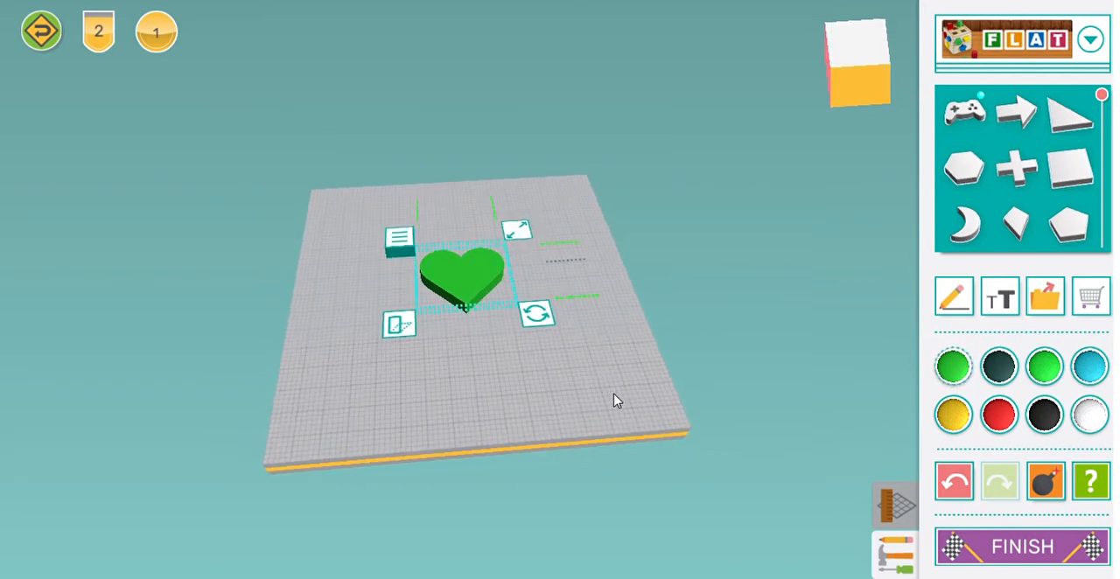
right_click_drag(615, 400, 458, 340)
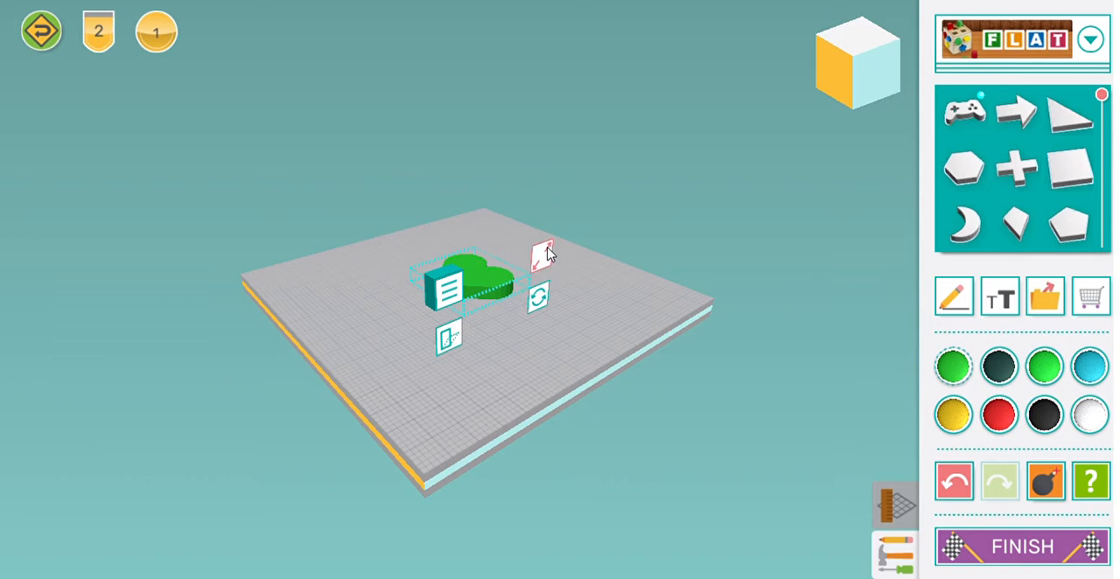
mouse_move(540, 254)
left_mouse_down()
mouse_move(566, 255)
mouse_move(546, 244)
mouse_move(560, 245)
left_mouse_up()
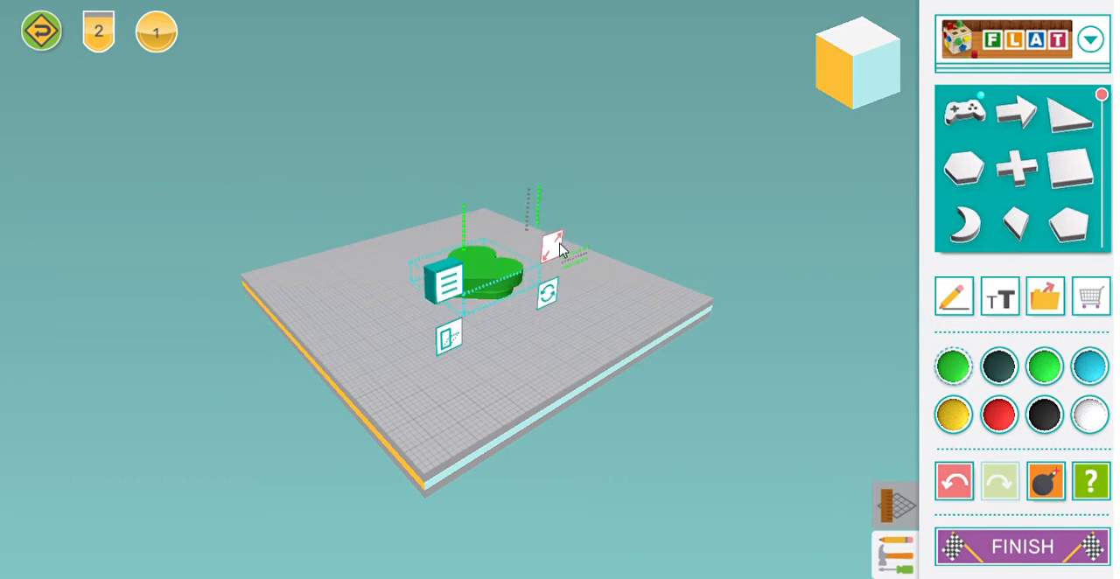
left_click(1043, 487)
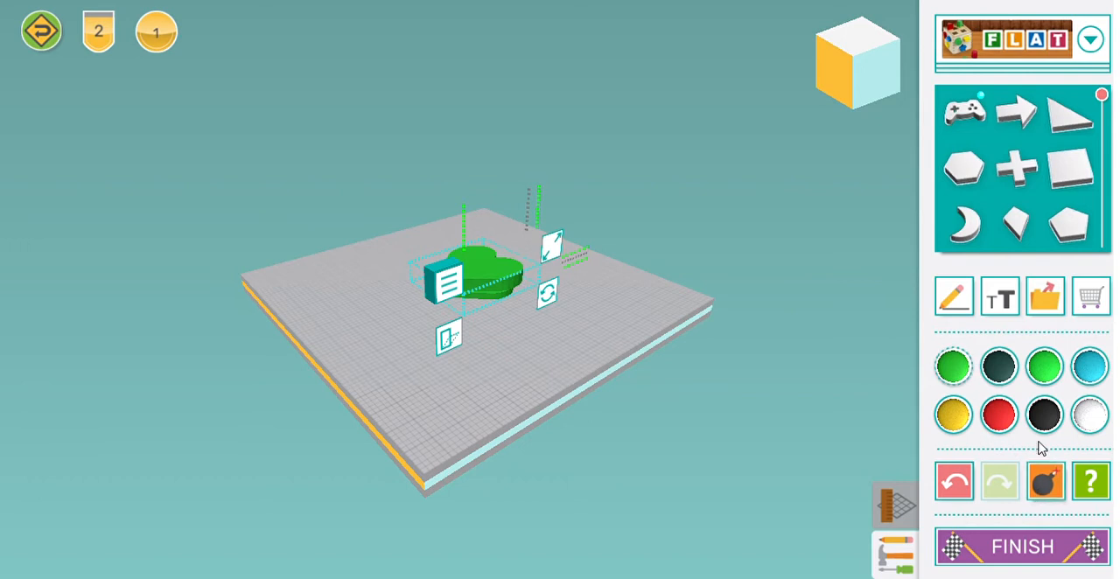
Step: Enlarge the remaining green heart with free resize and widen it further
left_click(489, 298)
left_click_drag(548, 267, 567, 256)
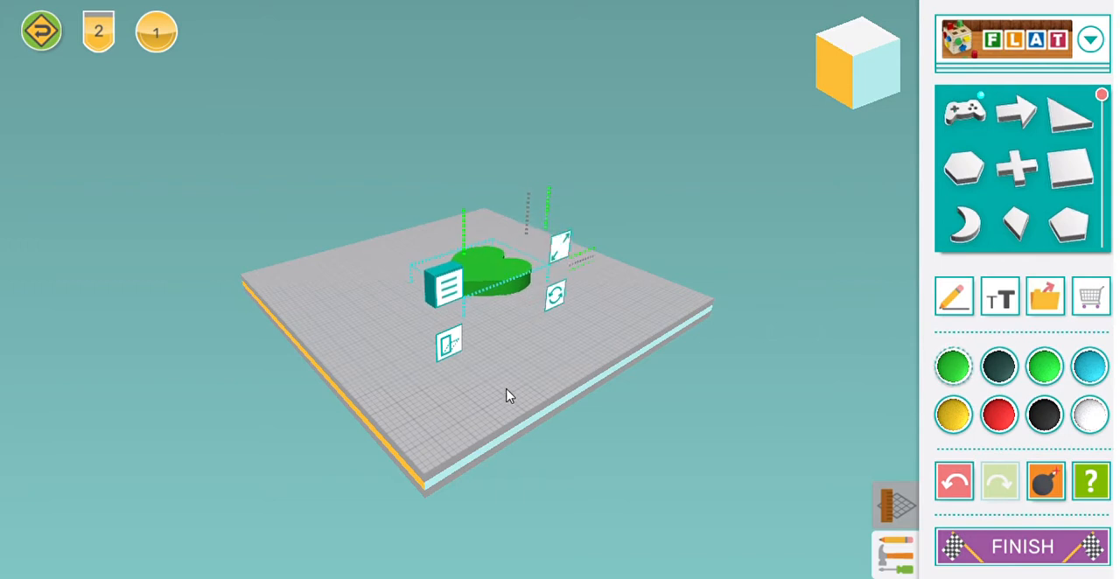
left_click(461, 398)
left_click_drag(377, 345, 600, 451)
left_click(462, 273)
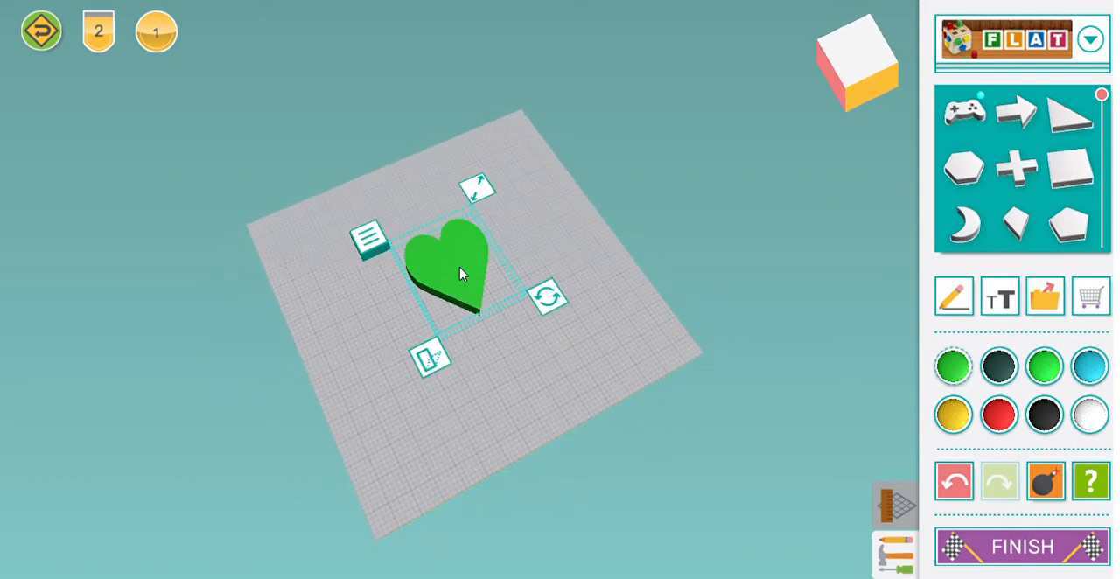
left_click_drag(482, 192, 506, 195)
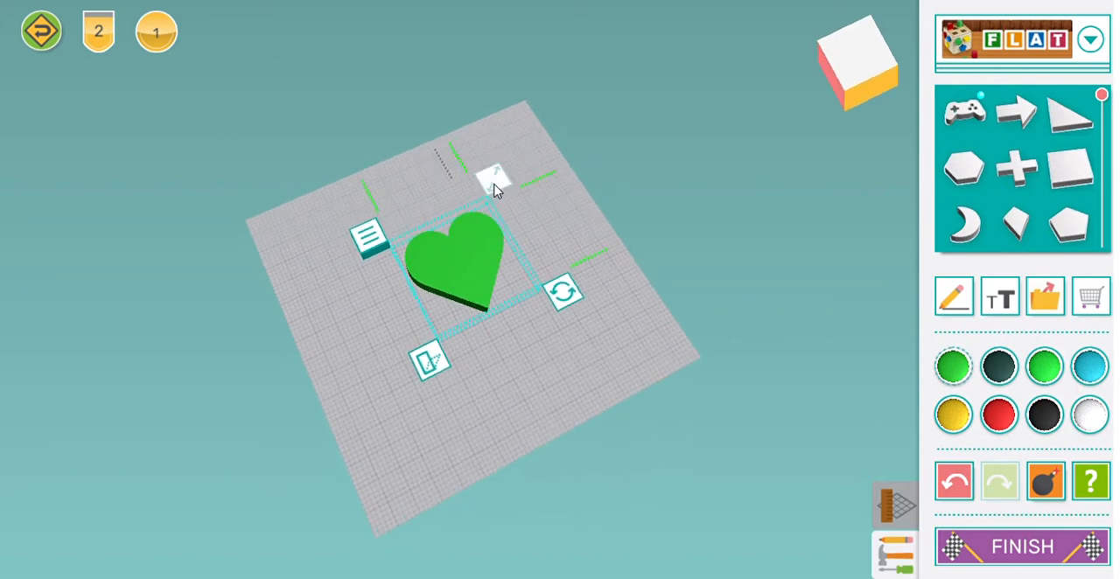
mouse_move(497, 186)
left_mouse_down()
mouse_move(475, 209)
mouse_move(461, 193)
mouse_move(509, 174)
mouse_move(447, 211)
mouse_move(491, 184)
left_mouse_up()
Step: Scale the heart up slightly in proportion with fixed resize and colour it black
left_click(494, 181)
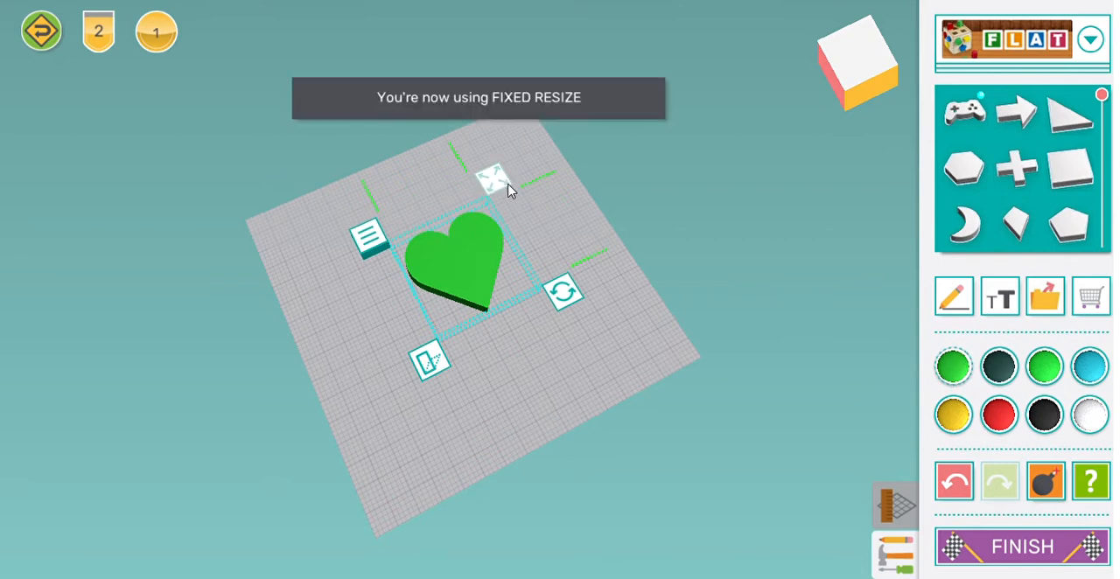
mouse_move(496, 185)
left_mouse_down()
mouse_move(484, 212)
mouse_move(516, 181)
mouse_move(487, 208)
mouse_move(516, 183)
mouse_move(492, 201)
mouse_move(510, 187)
mouse_move(503, 196)
left_mouse_up()
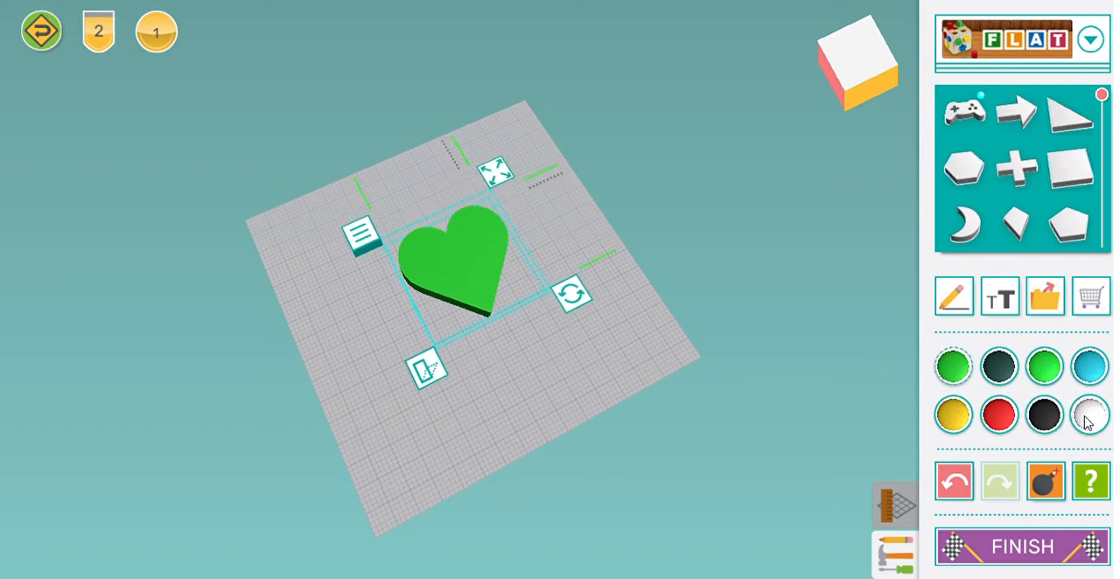
left_click(1045, 415)
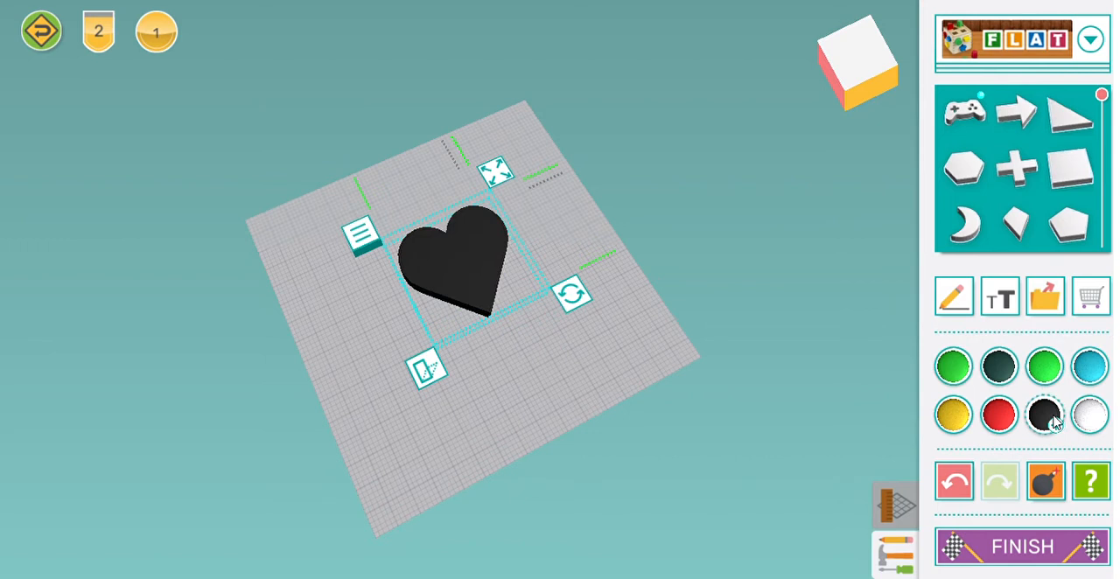
Step: Duplicate the black heart, colour the copy white and stack it directly on top of the black one
left_click(368, 233)
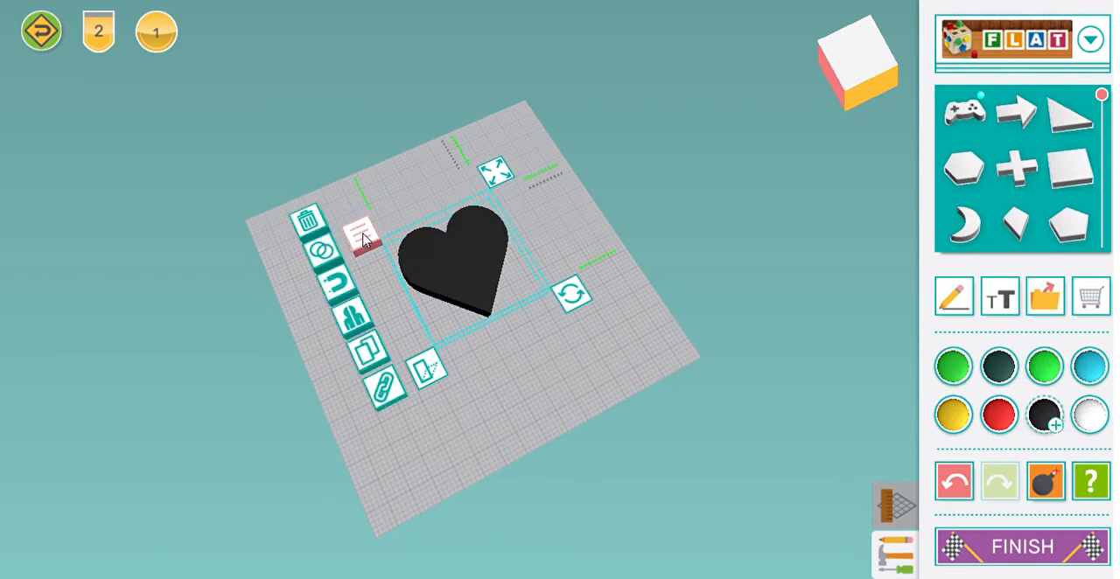
left_click(367, 352)
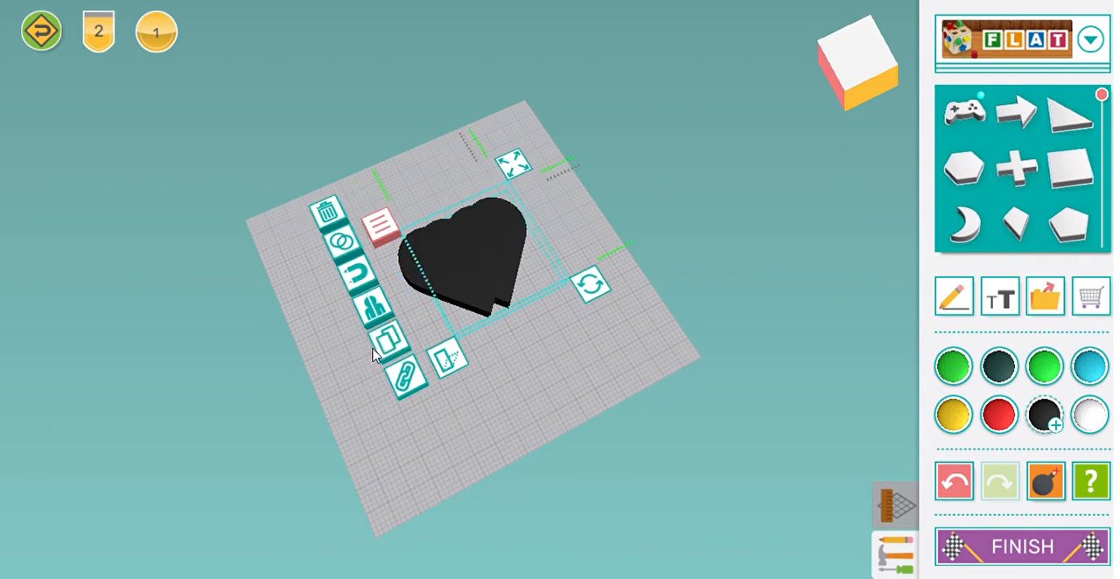
left_click(1090, 418)
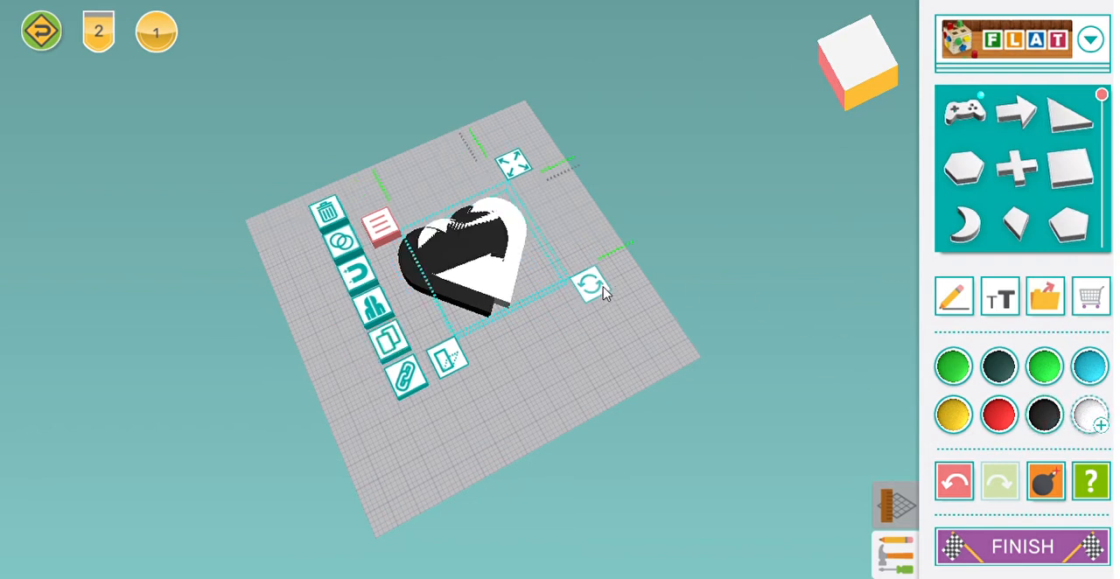
left_click_drag(608, 343, 420, 382)
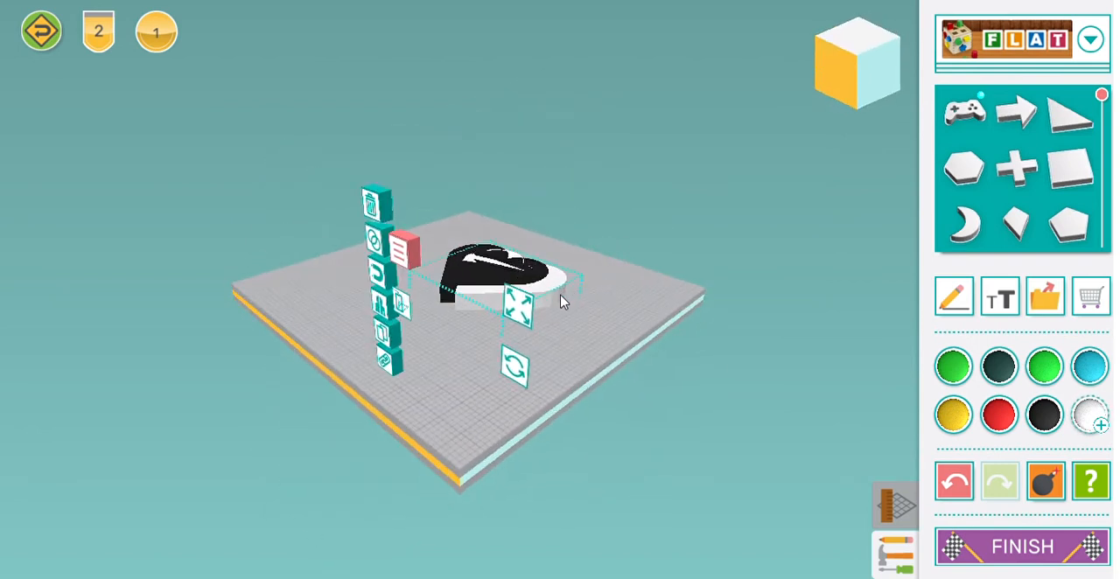
left_click_drag(560, 295, 535, 265)
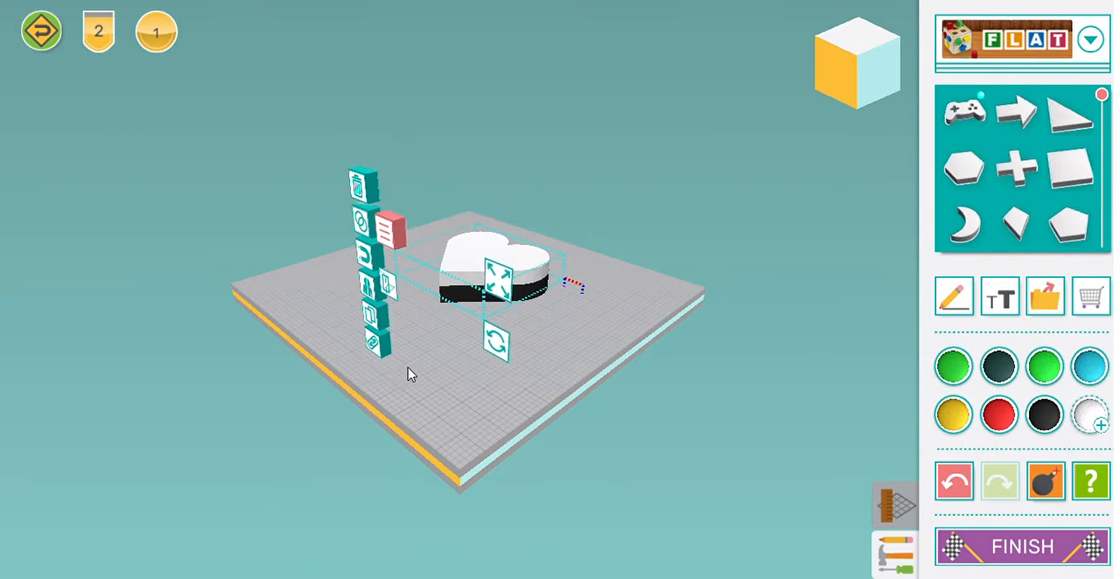
Step: Duplicate the white heart, colour the copy green and stack it directly on top of the white one
left_click_drag(407, 375, 474, 397)
left_click(353, 338)
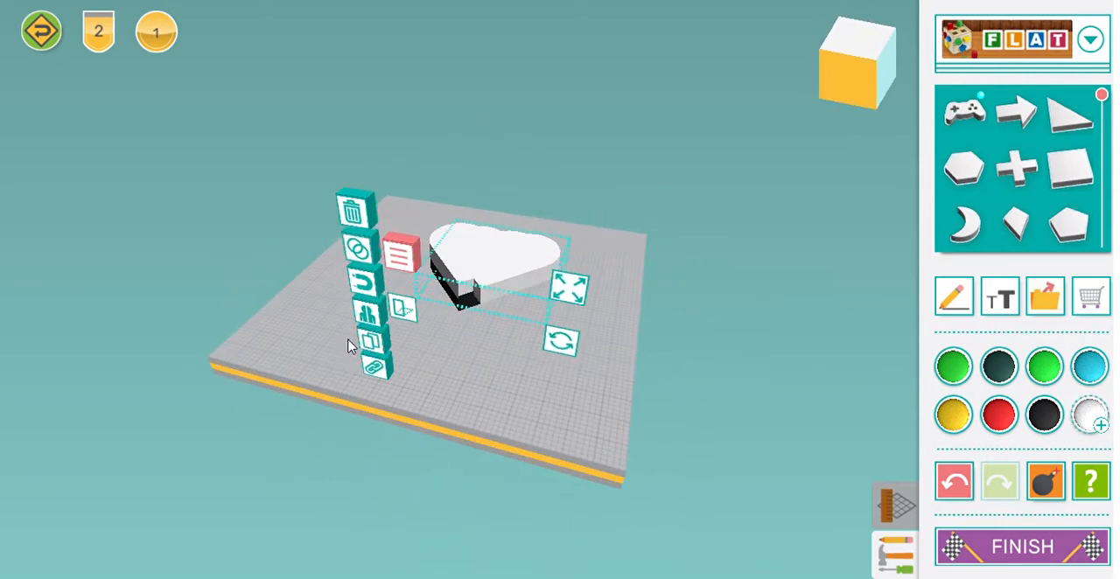
left_click(952, 365)
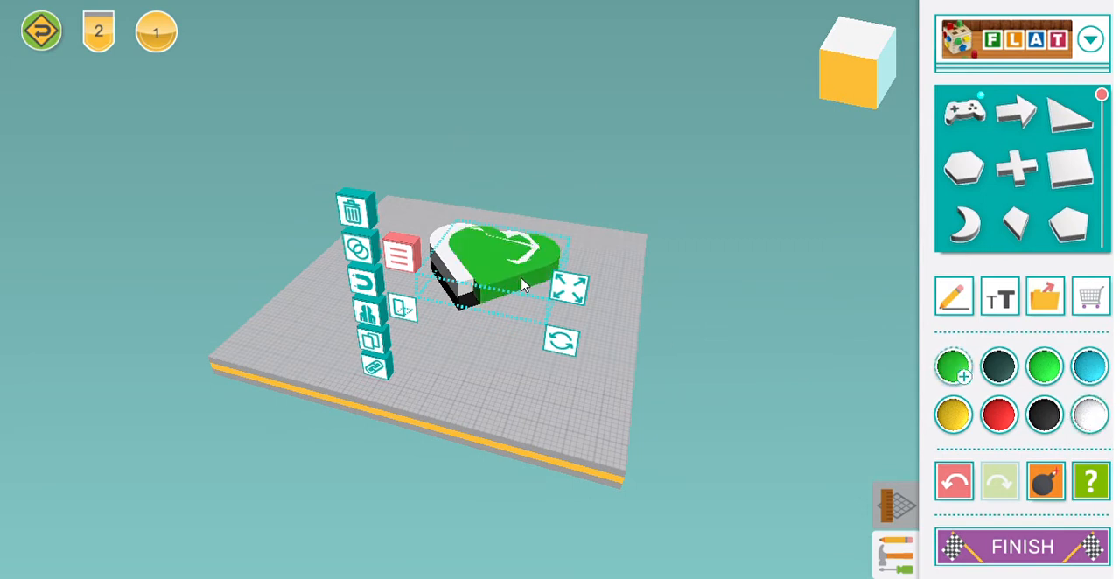
left_click_drag(523, 278, 497, 257)
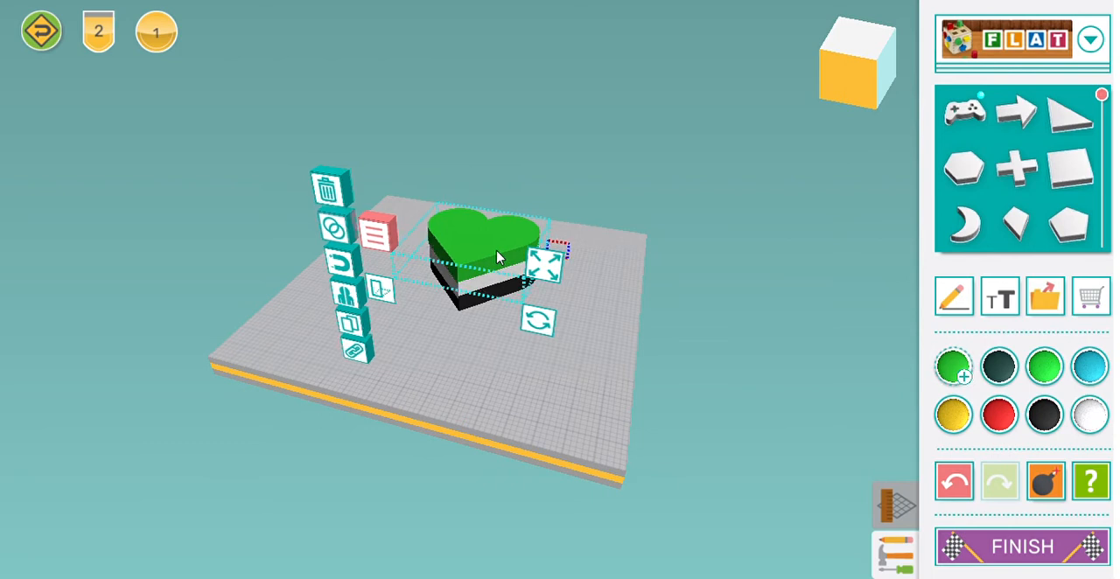
Step: Duplicate the green heart, colour the copy red and stack it directly on top of the green one
left_click(350, 328)
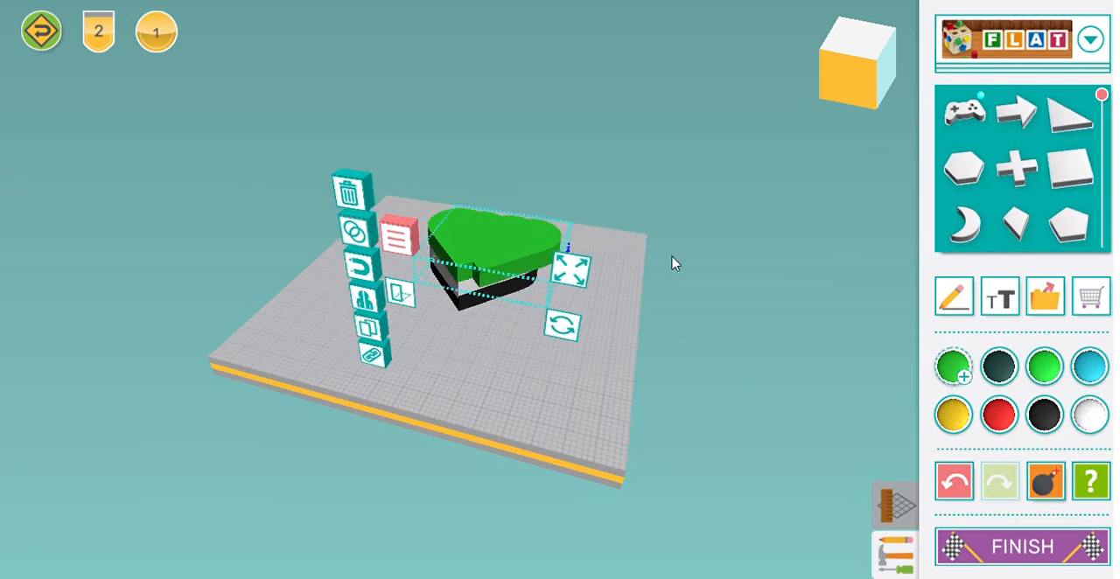
left_click(1002, 416)
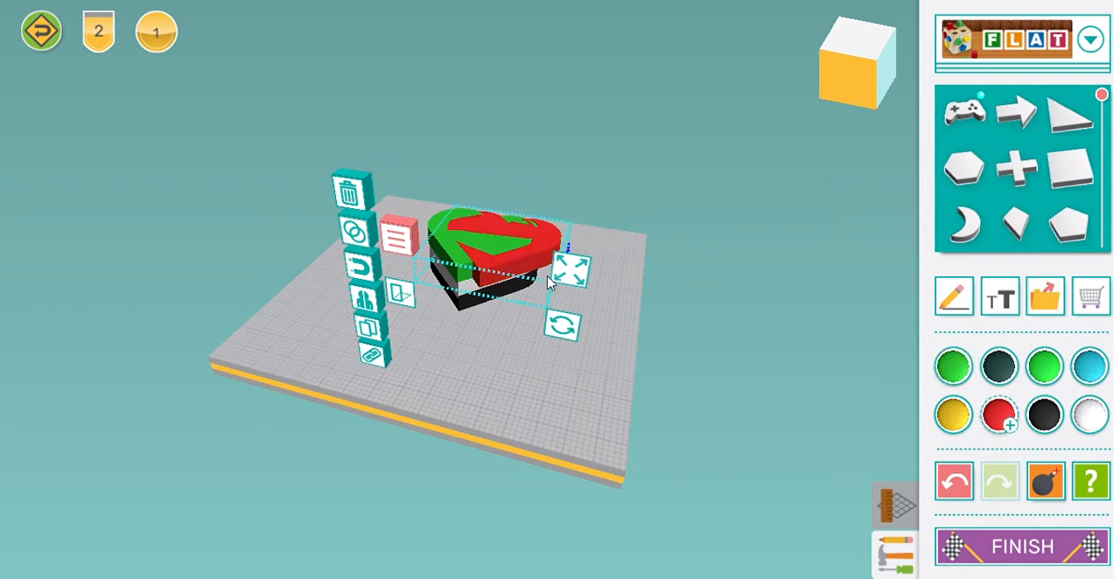
left_click_drag(537, 274, 506, 245)
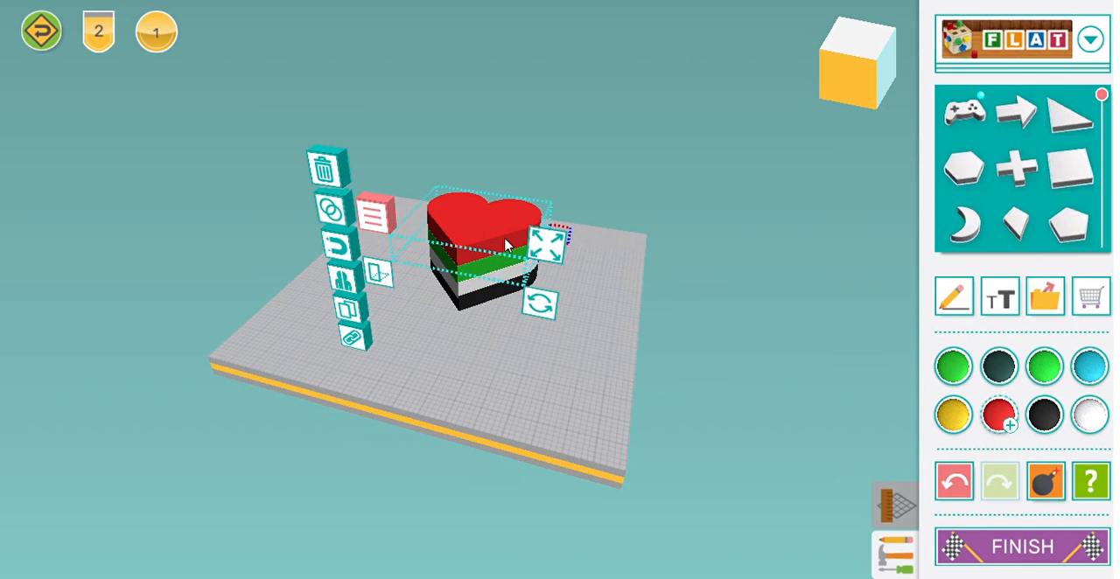
Step: Mix a custom bright orange-red in the colour palette and apply it to the top heart layer
left_click(997, 415)
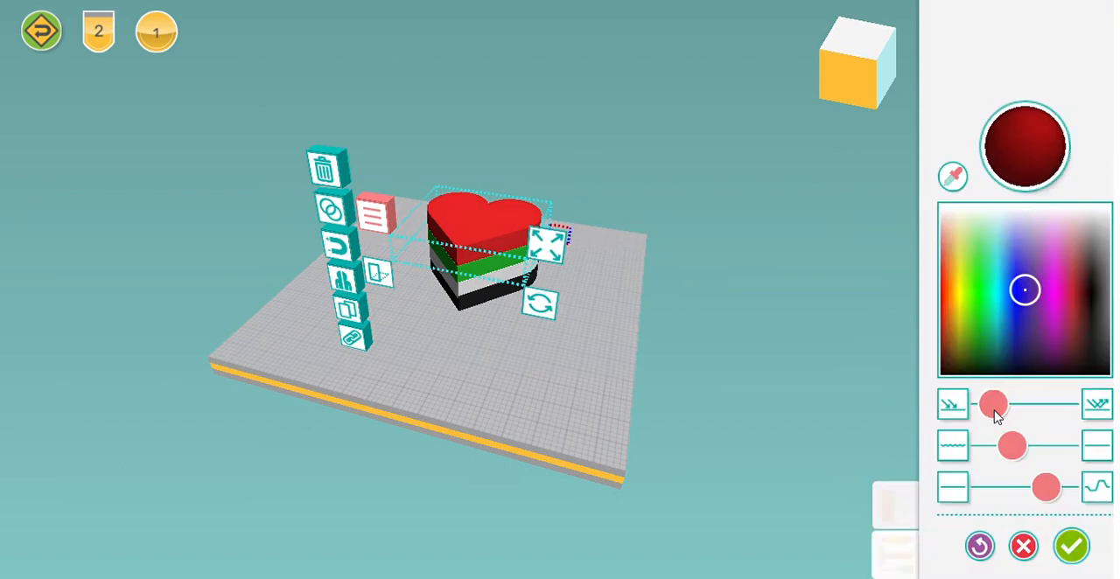
left_click(980, 292)
left_click(962, 290)
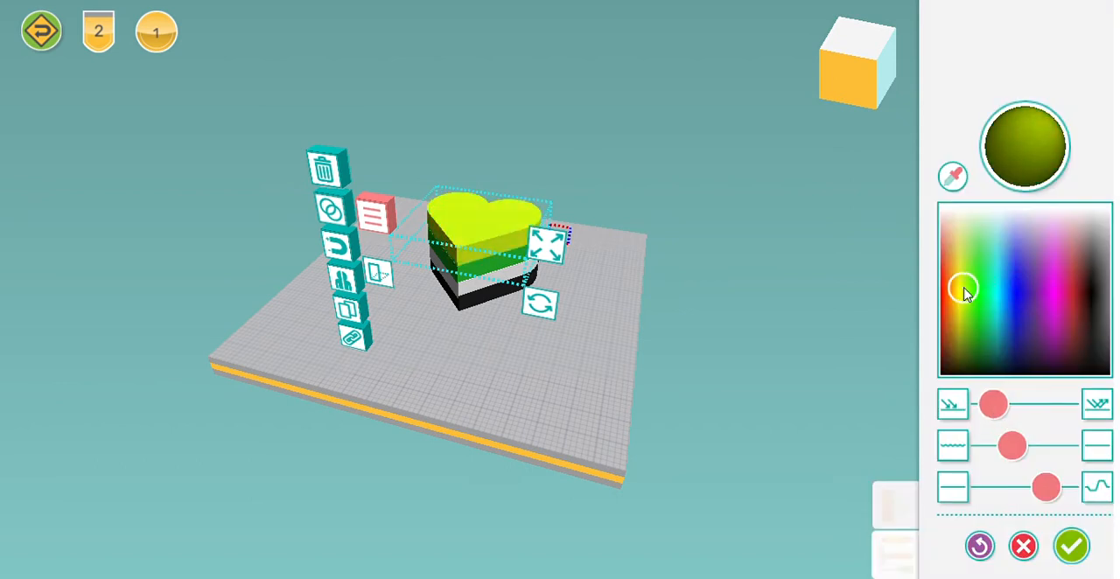
left_click(952, 303)
left_click(965, 312)
left_click_drag(965, 310, 943, 291)
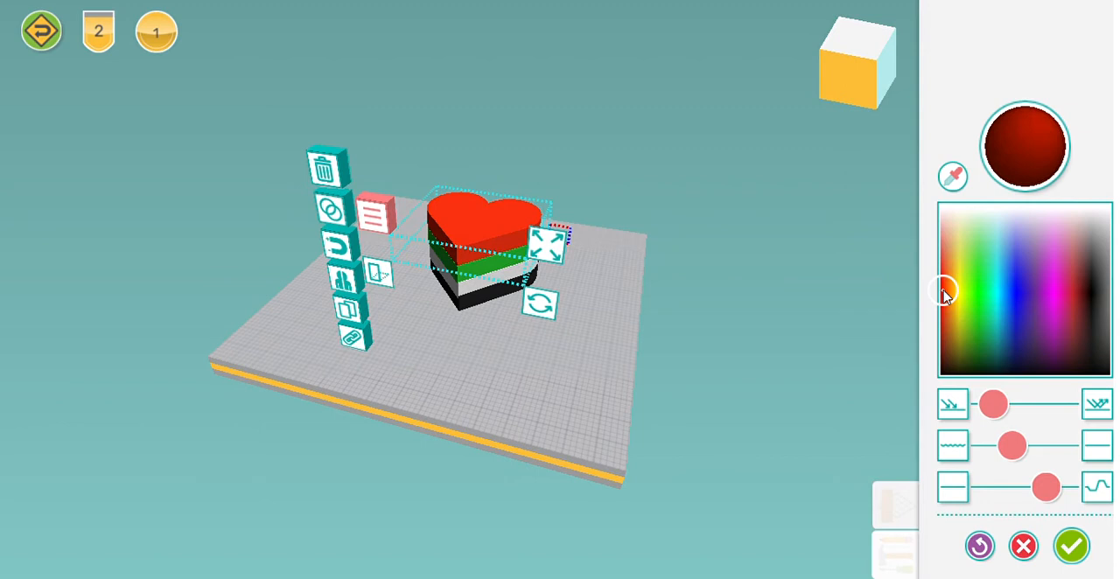
left_click(488, 381)
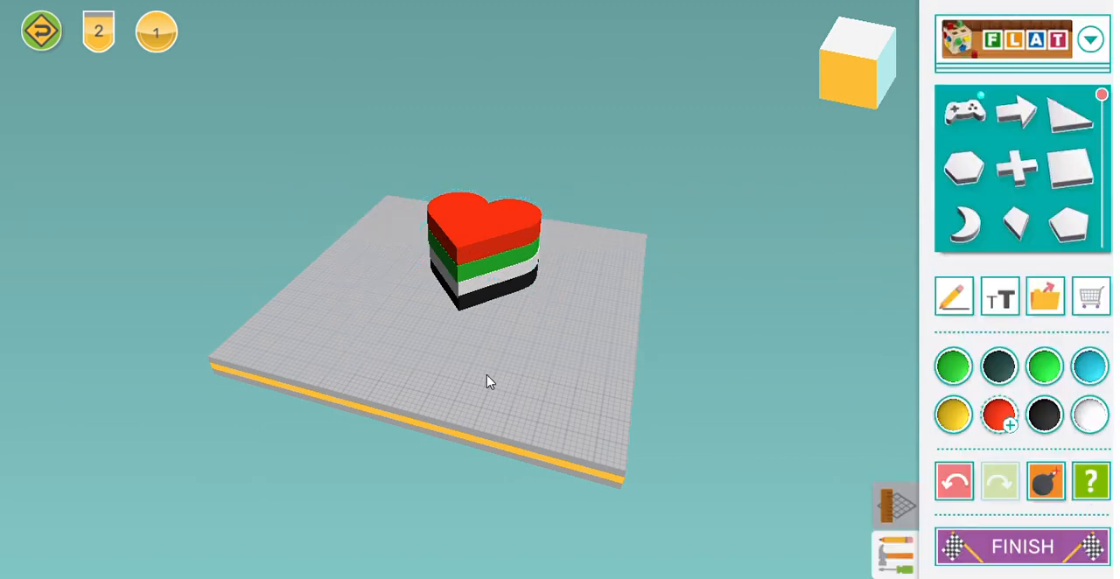
Step: Link the red, green, white and black heart layers together as one group
left_click(488, 300)
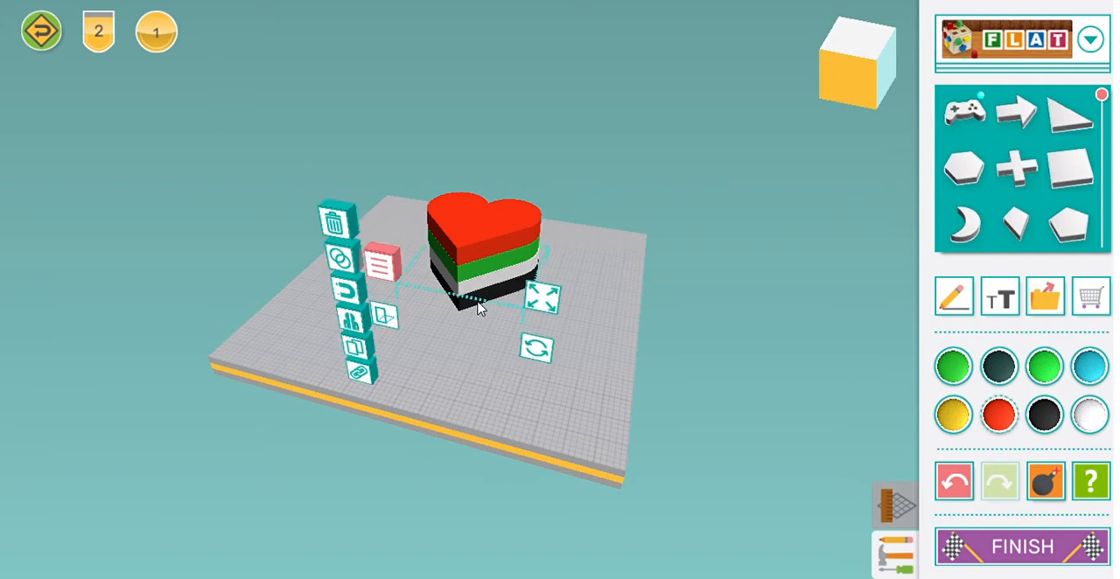
scroll(486, 294, "up", 5)
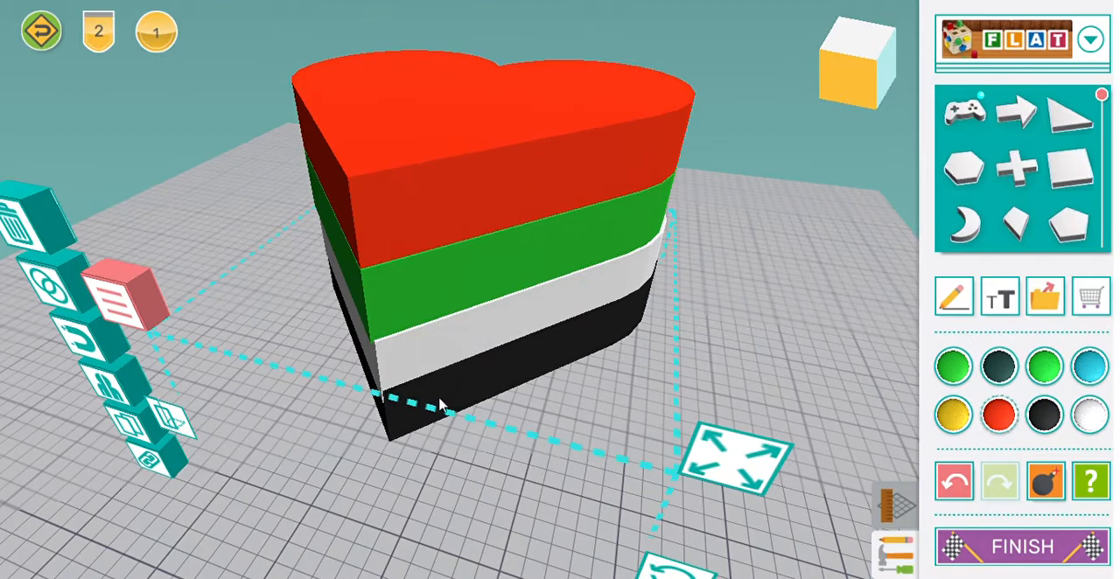
left_click_drag(315, 408, 351, 350)
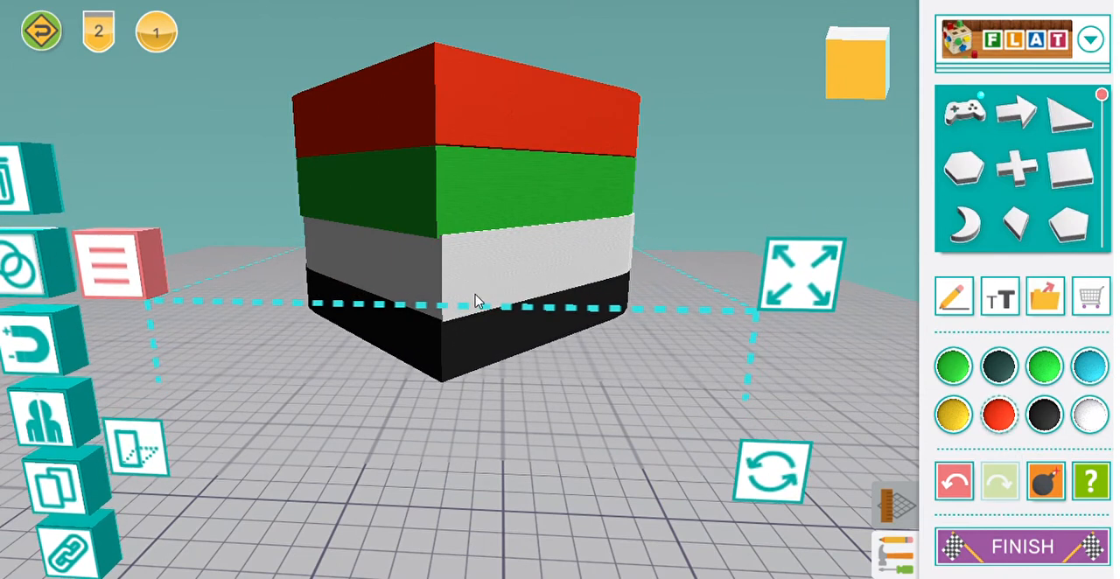
left_click(373, 378)
double_click(417, 413)
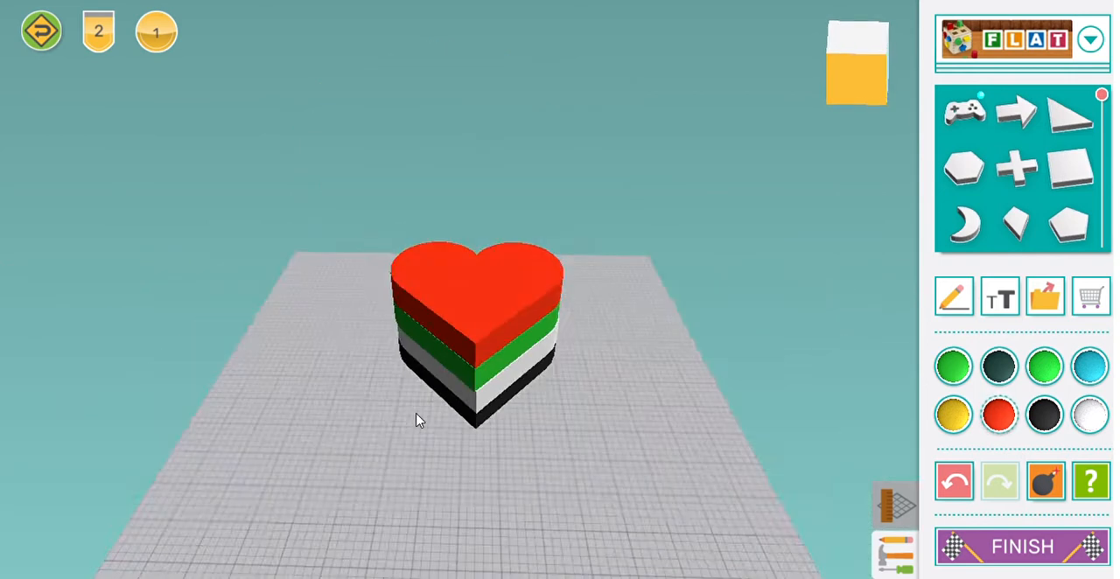
left_click(448, 265)
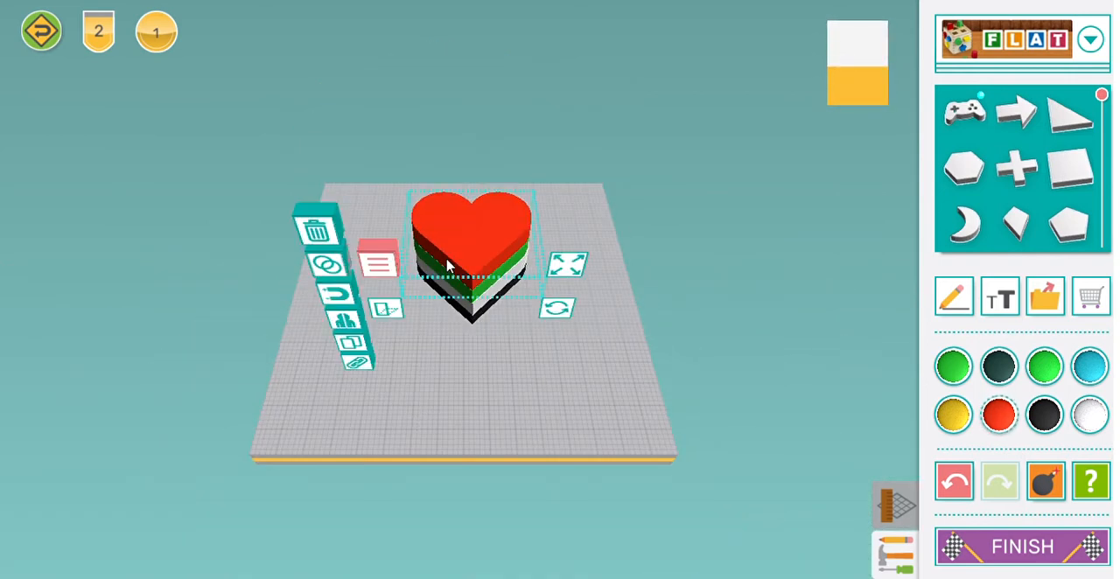
left_click(359, 364)
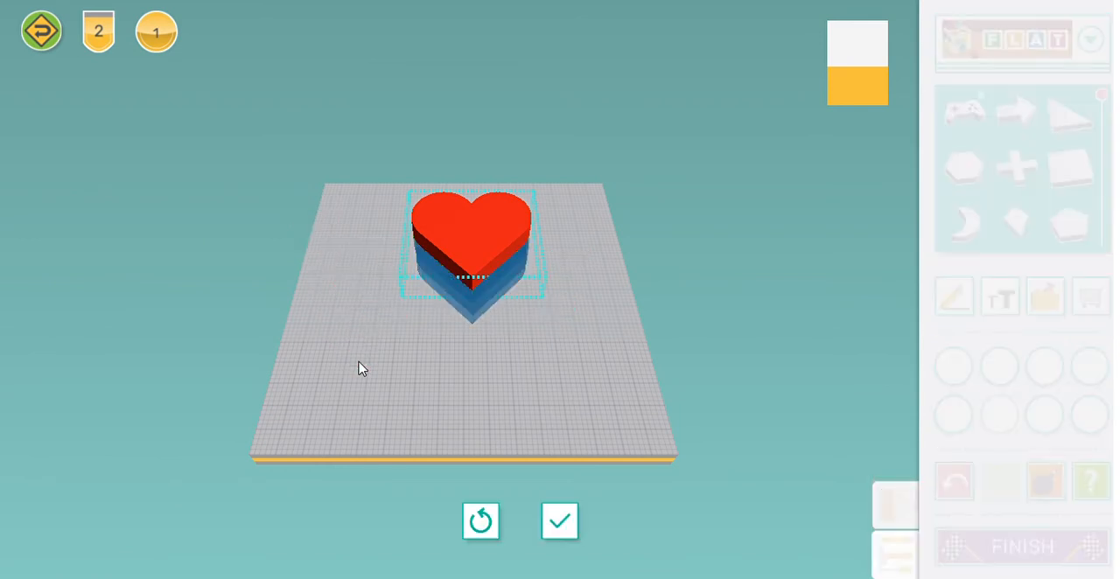
left_click(494, 278)
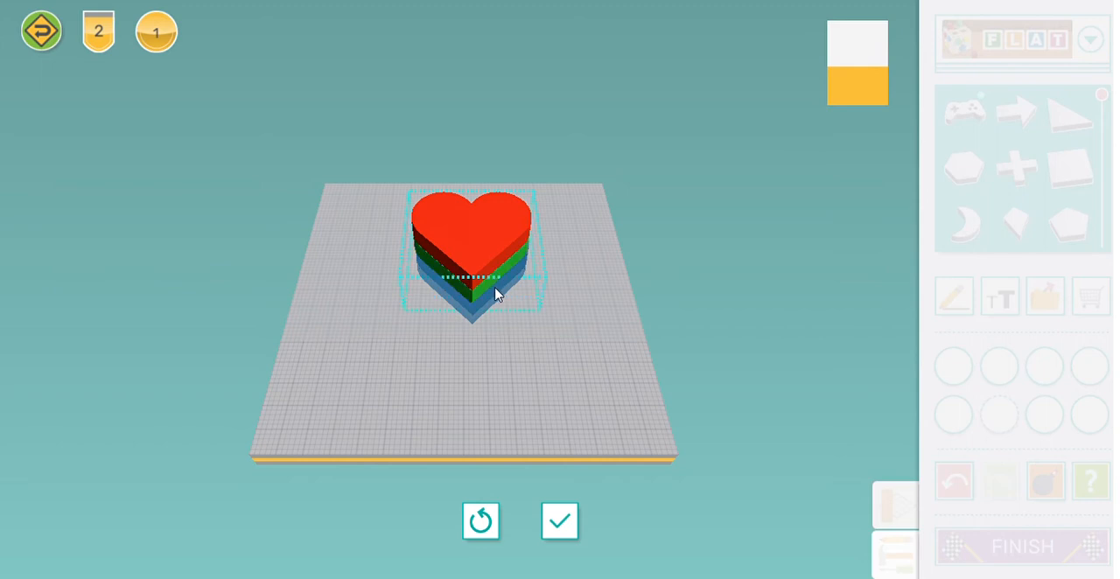
left_click(495, 292)
left_click(495, 306)
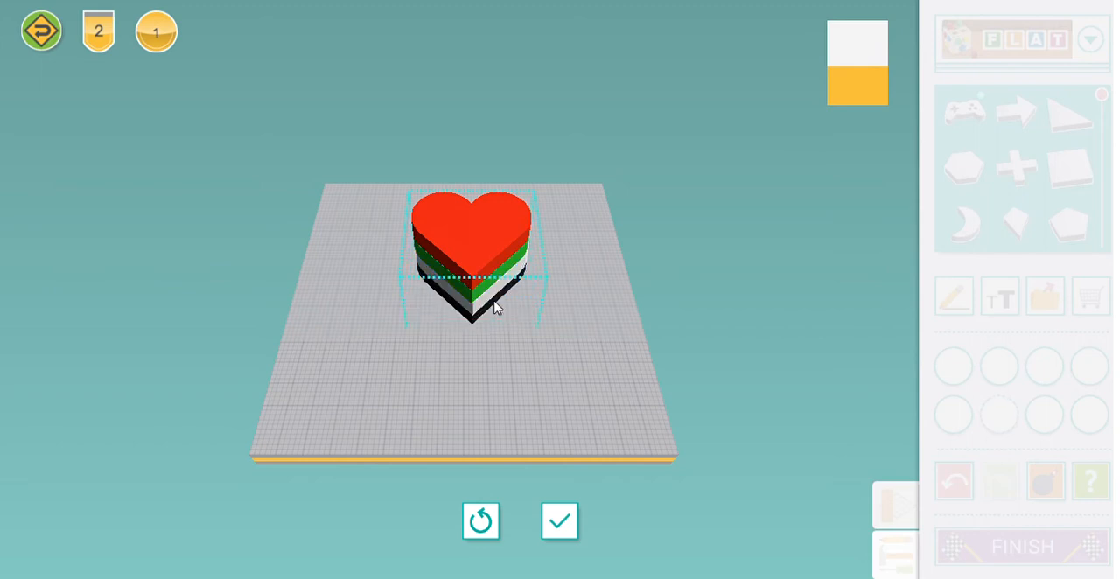
left_click(560, 522)
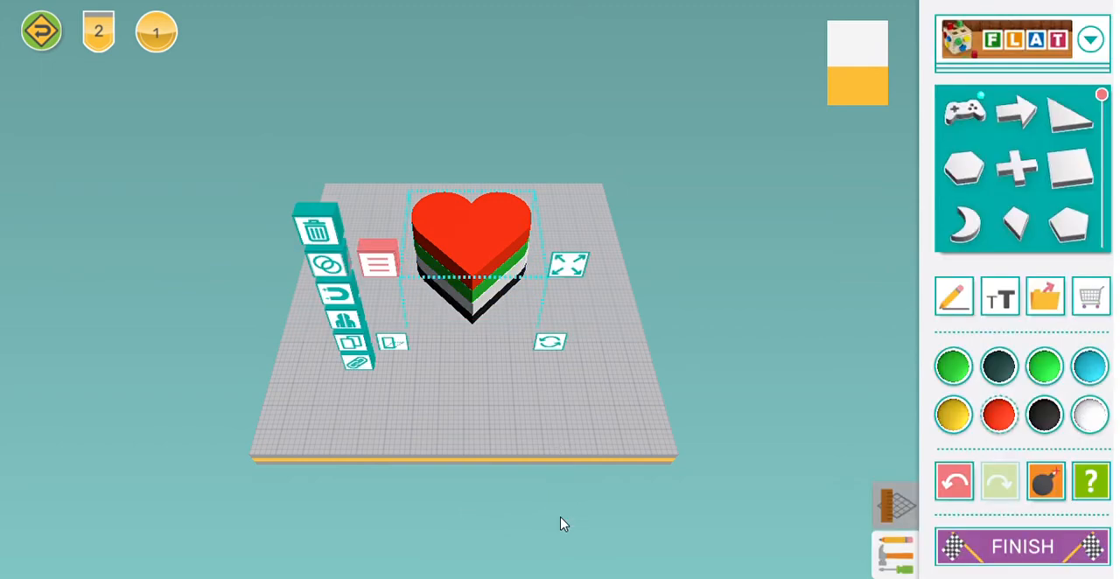
Step: Scale up the linked heart stack in proportion on the build plate
left_click_drag(568, 265, 617, 258)
left_click_drag(508, 287, 502, 257)
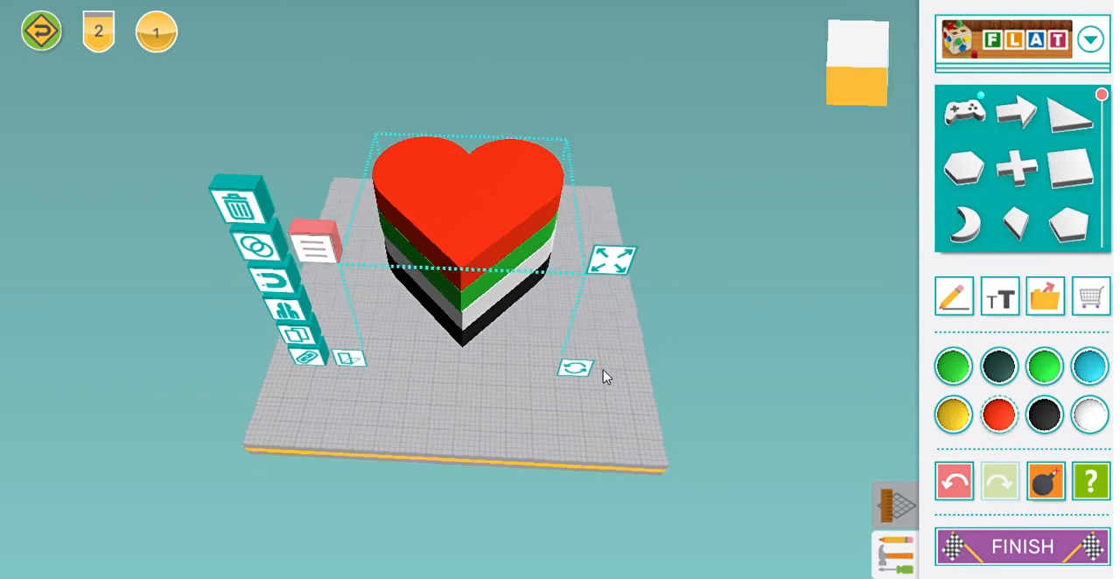
left_click_drag(603, 376, 654, 428)
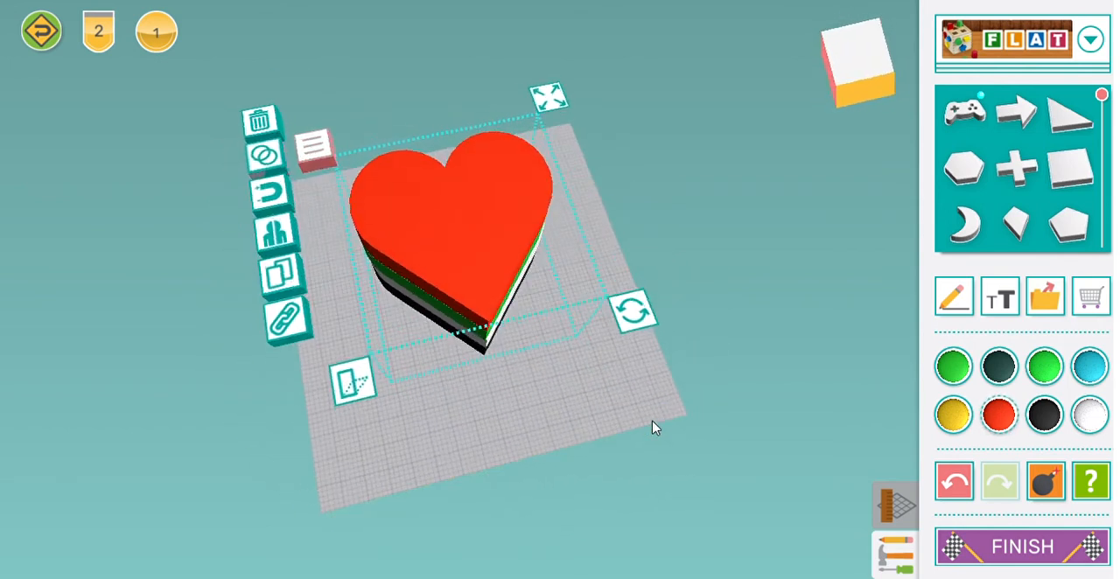
Step: Add a 3D text object reading "I Love UAE" across the top of the heart
left_click(1016, 299)
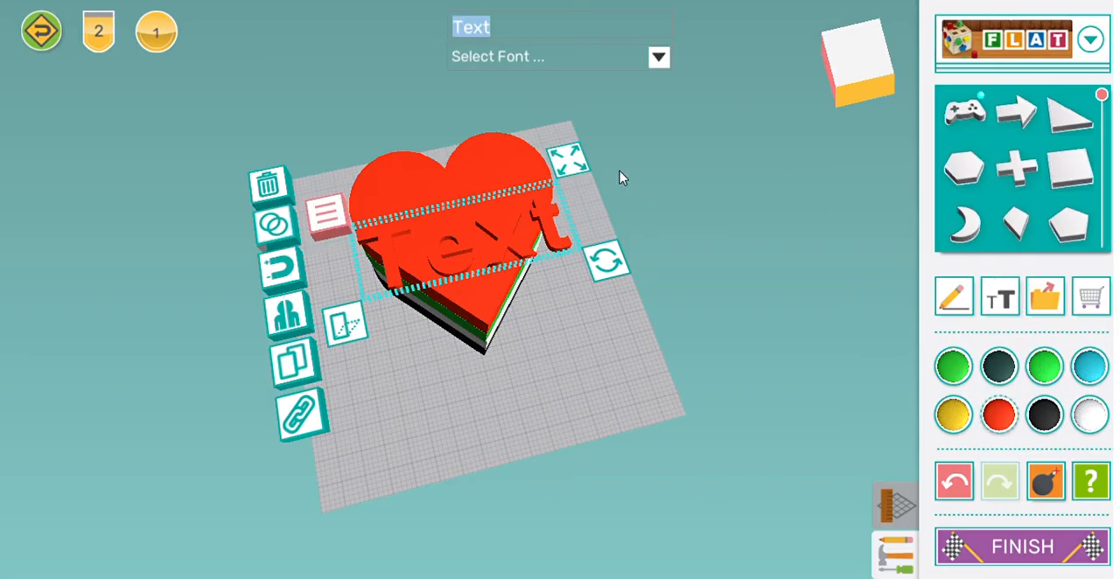
left_click(955, 479)
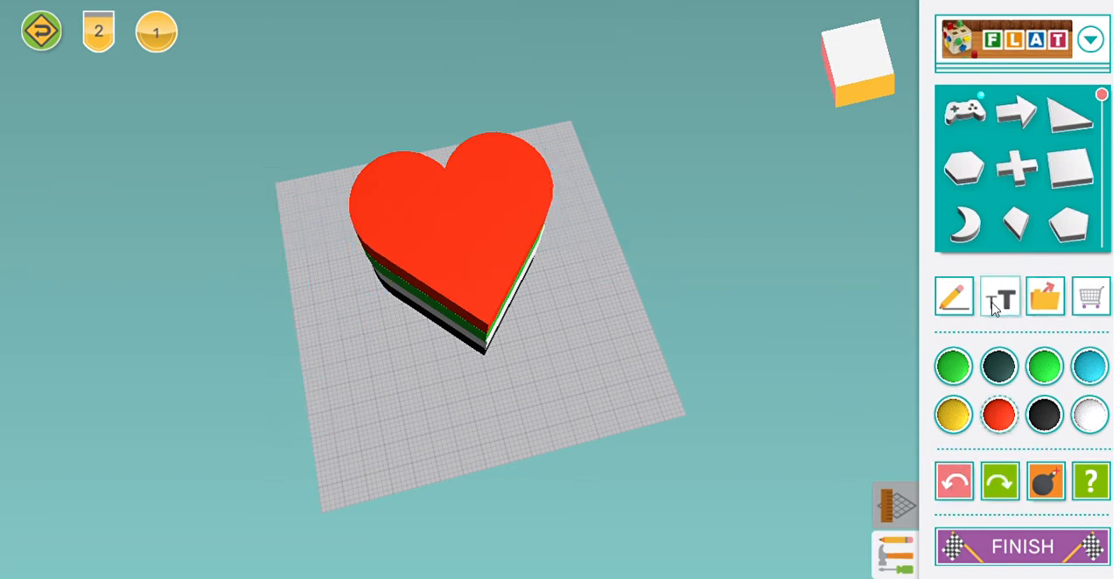
left_click(992, 306)
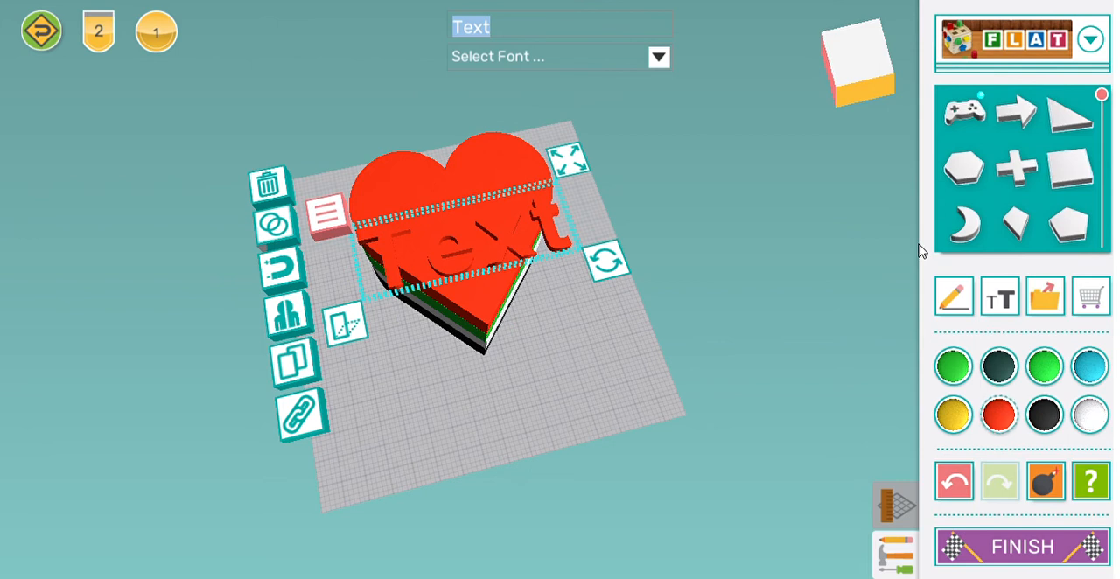
key("BackSpace")
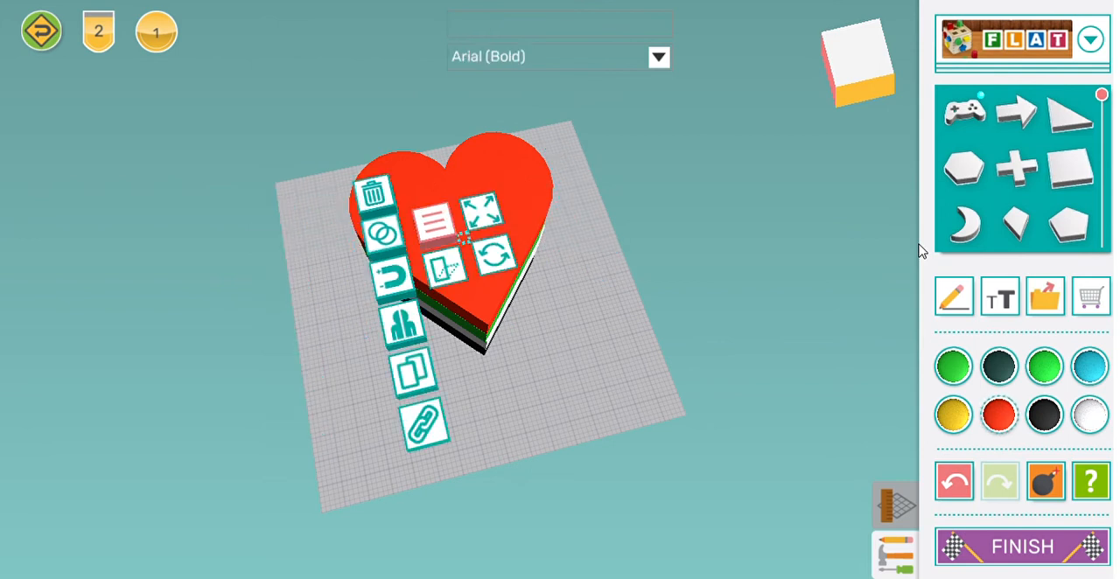
type("I Lo")
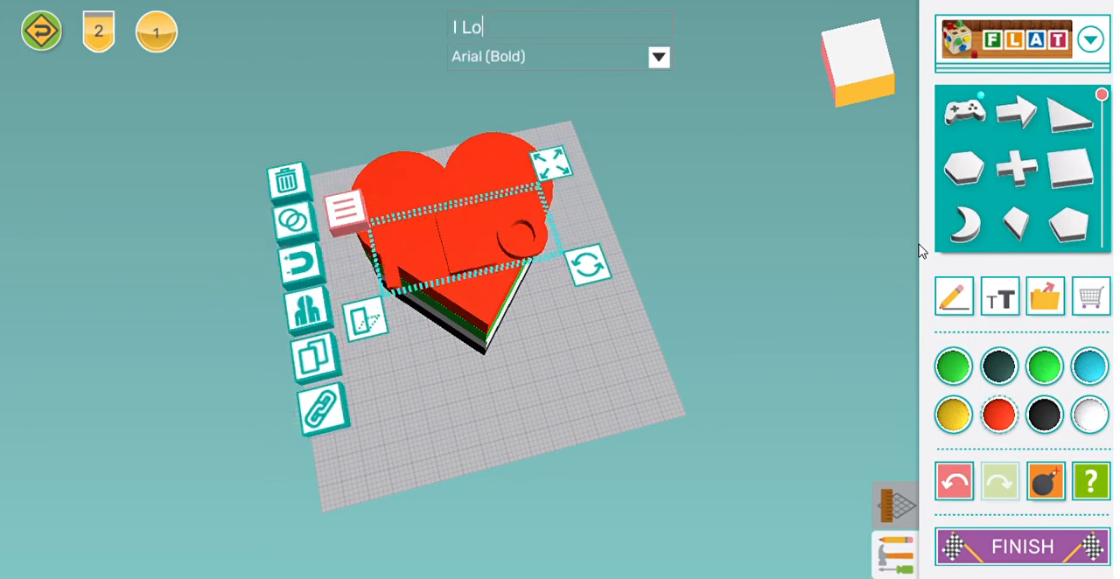
type("ve UAE")
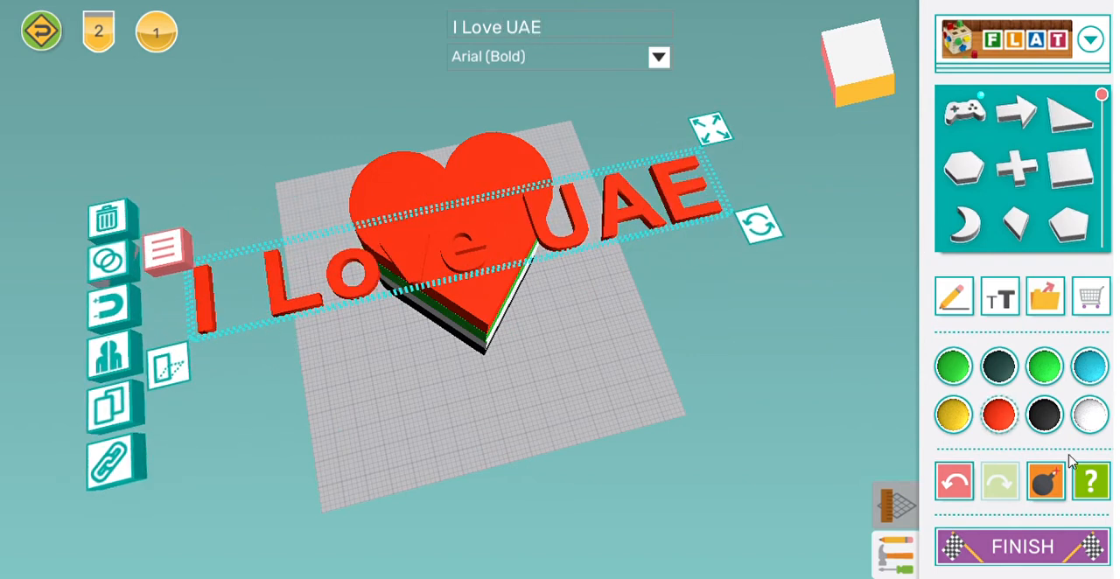
Step: Colour the "I Love UAE" text white and set its font to Impact (Regular)
left_click(1047, 375)
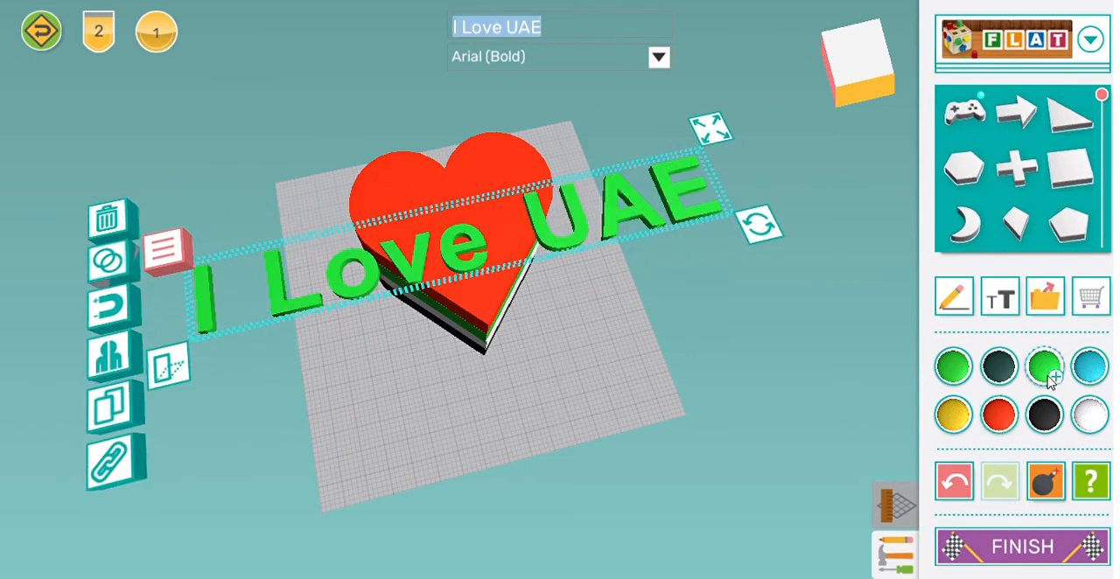
left_click(1082, 420)
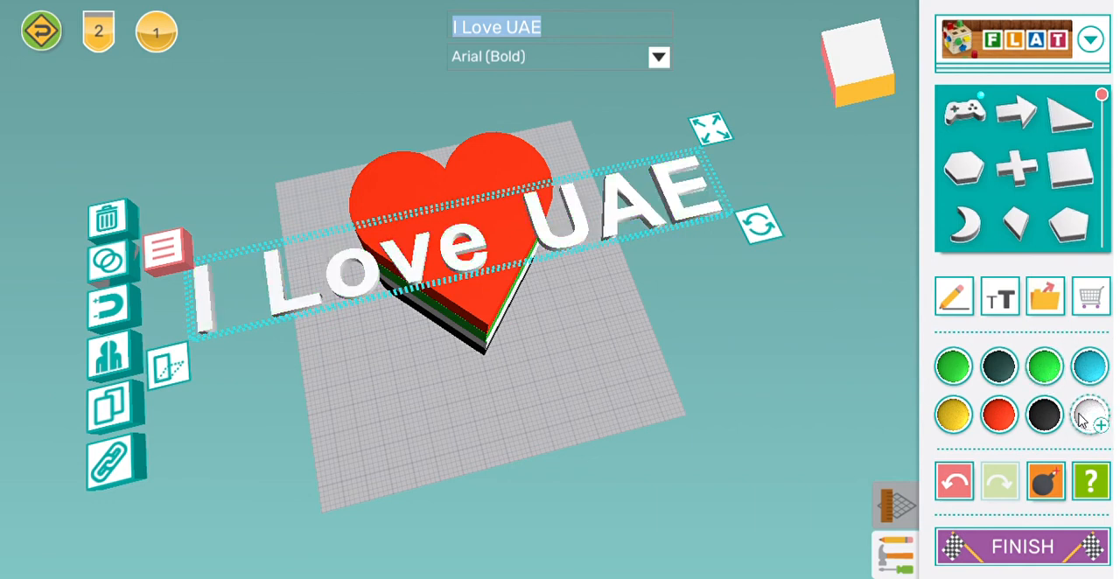
left_click(658, 58)
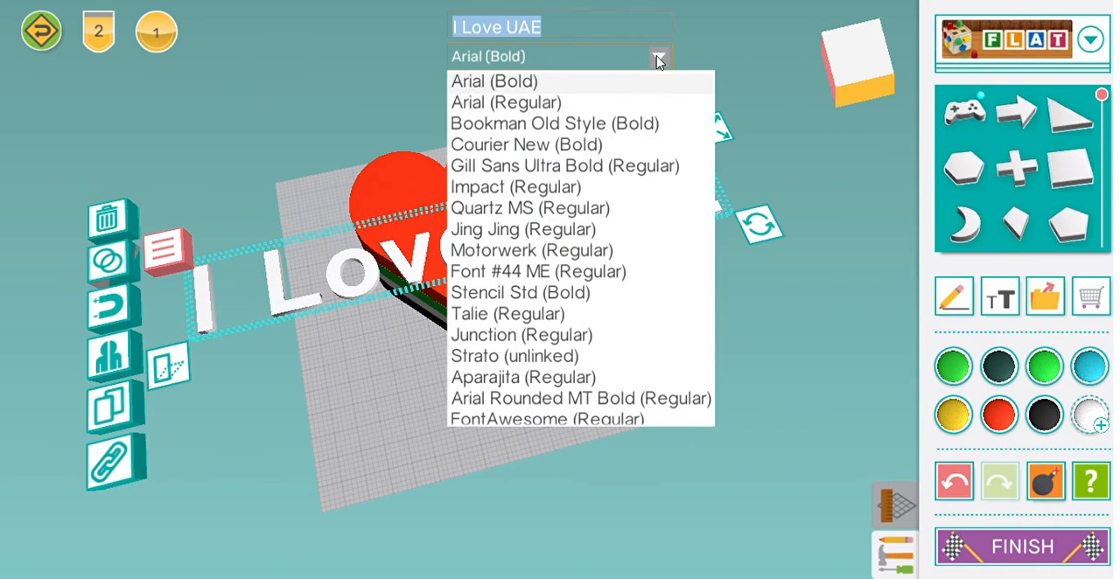
left_click(550, 191)
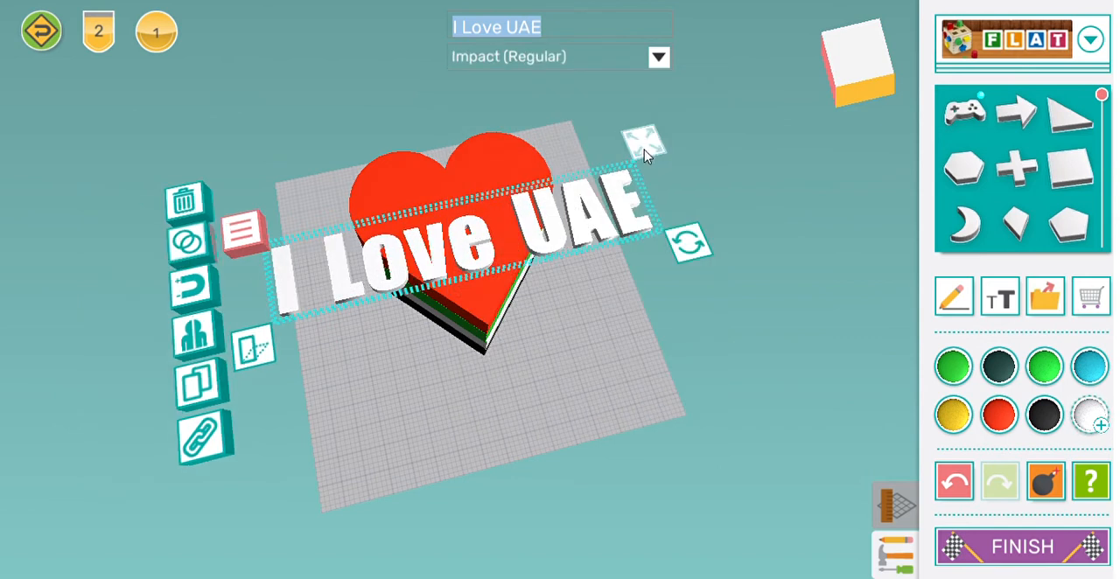
Step: Shrink the text to fit within the heart and place it across the heart's upper part
left_click_drag(637, 145, 553, 168)
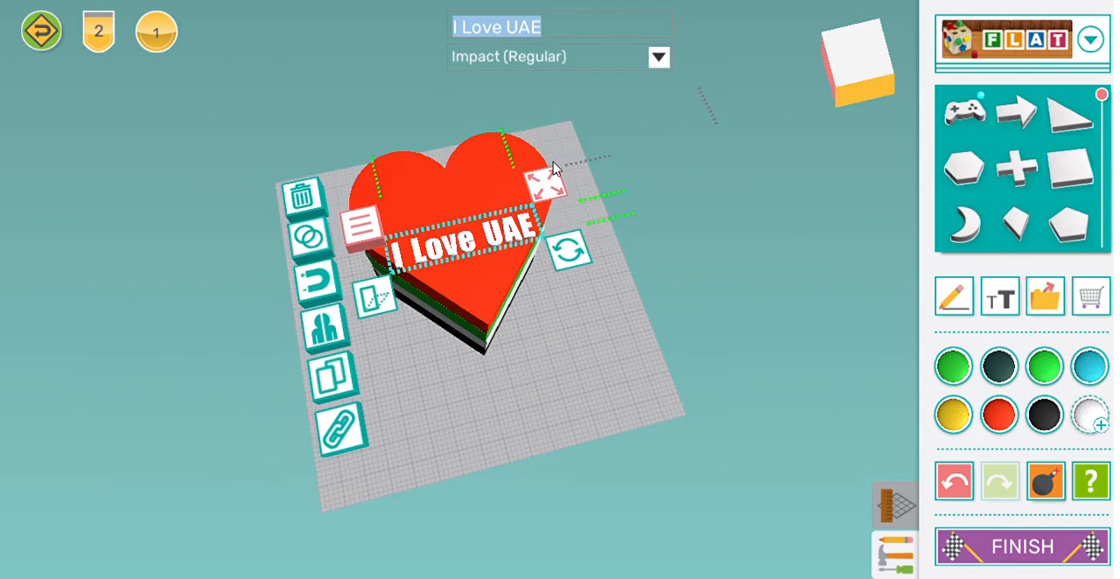
left_click_drag(501, 235, 494, 199)
left_click_drag(599, 398, 501, 367)
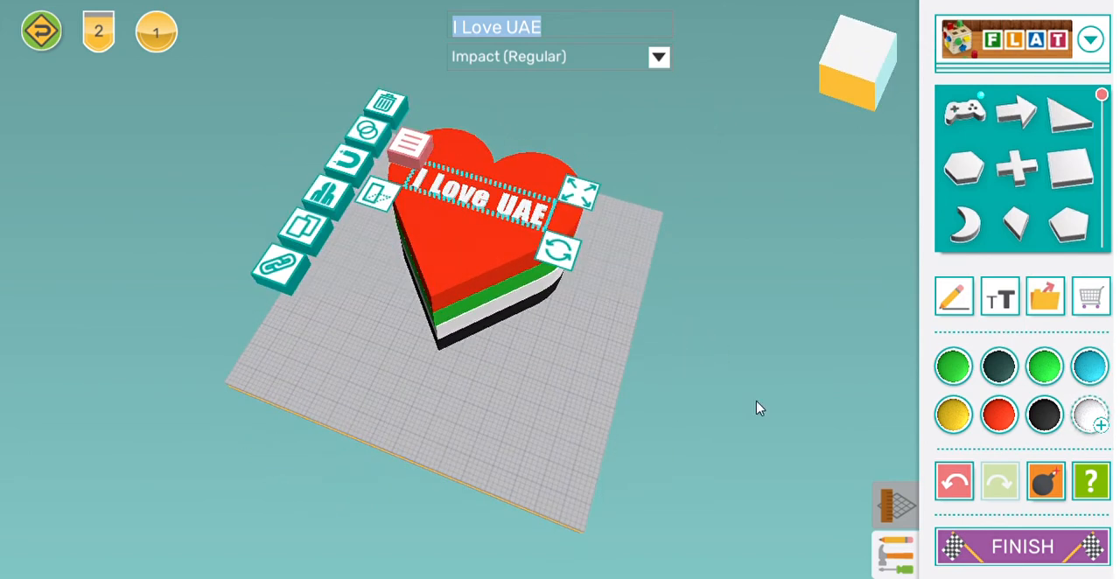
Step: Finish the design and save it with the title "love"
left_click(1006, 555)
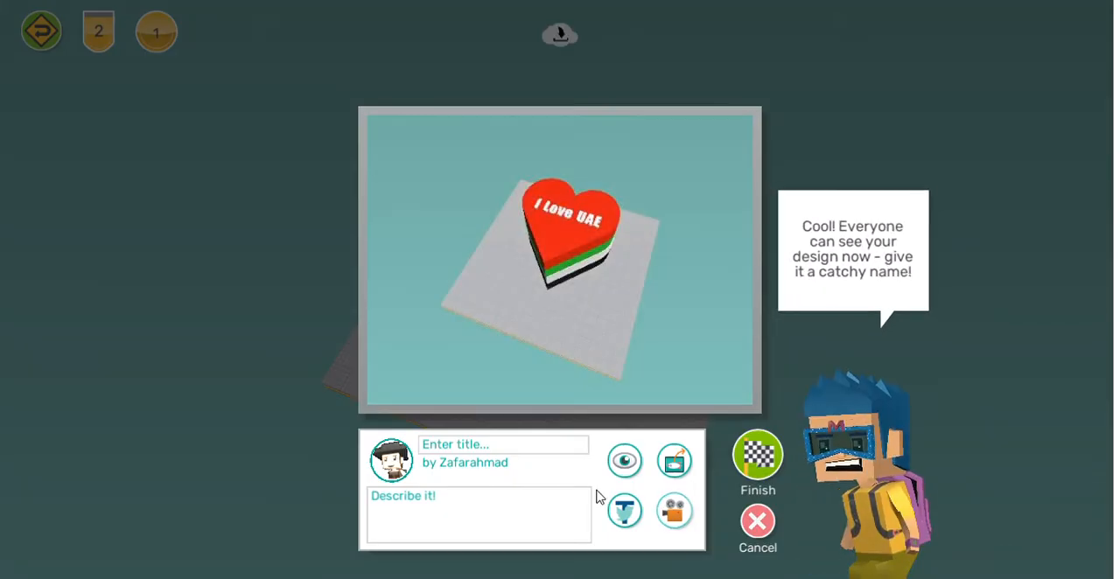
left_click(562, 450)
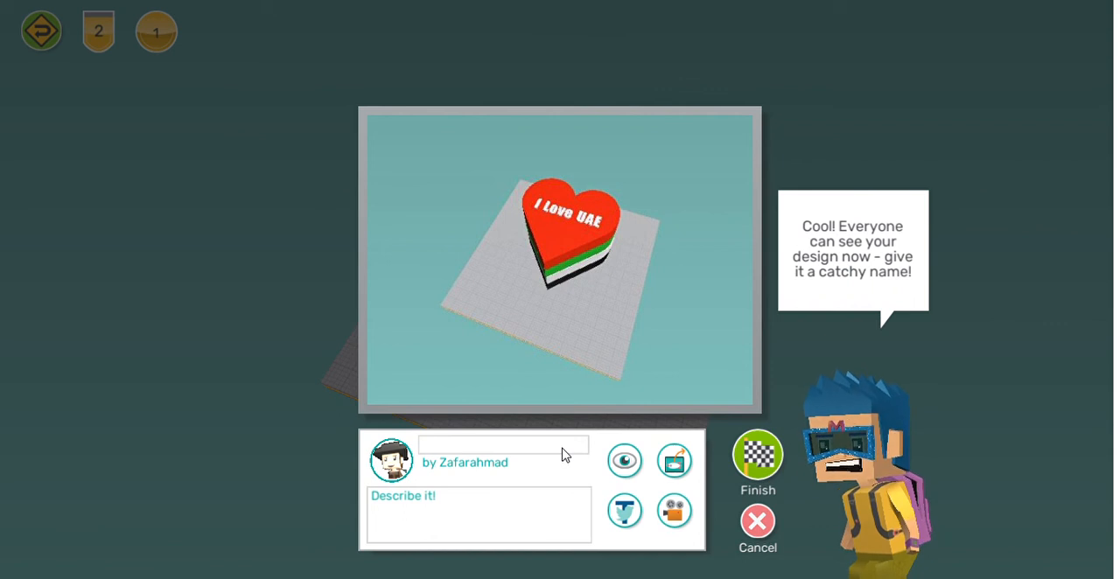
type("love")
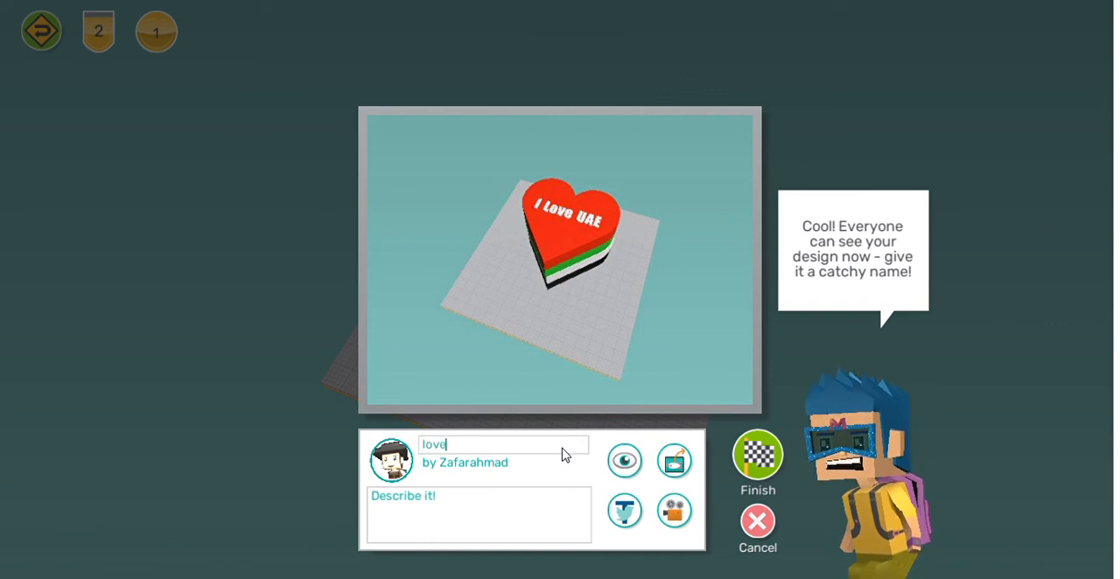
left_click(757, 456)
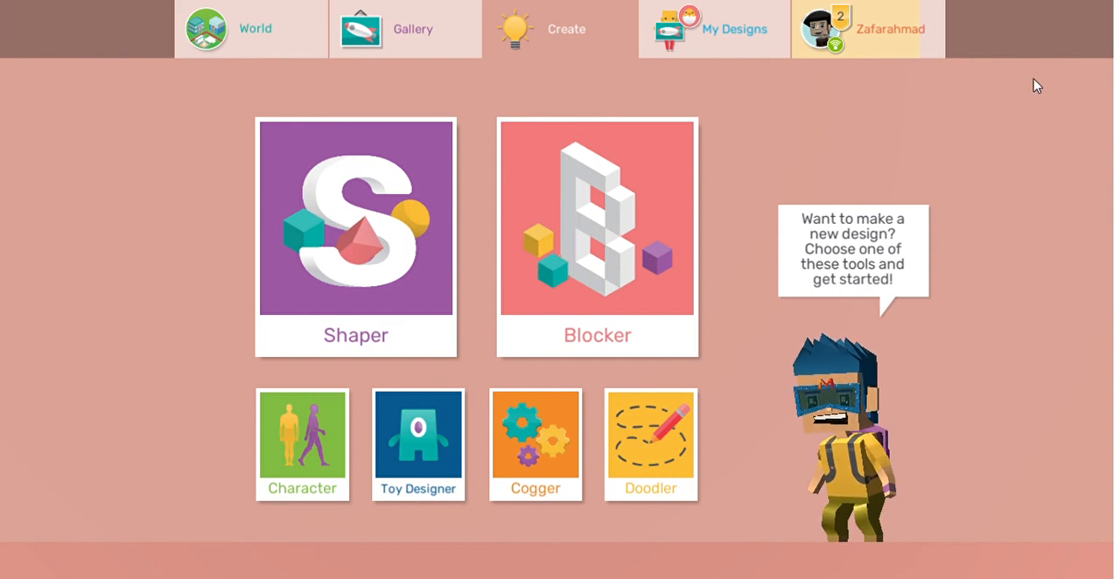
Step: Reopen the saved "love" design from the personal designs collection for editing and start finishing it again
left_click(754, 35)
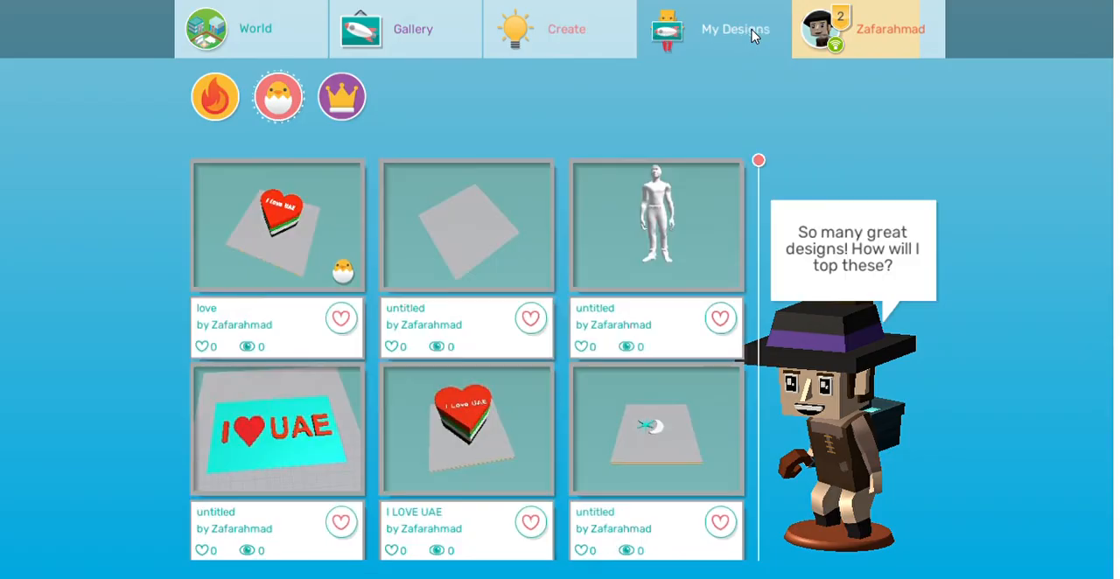
left_click(300, 242)
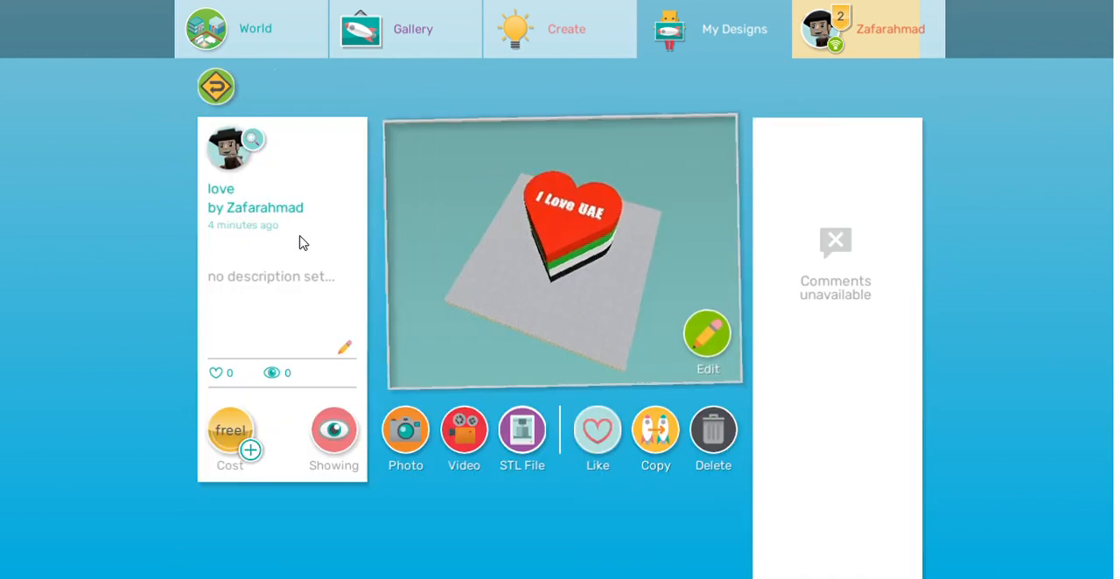
left_click(703, 338)
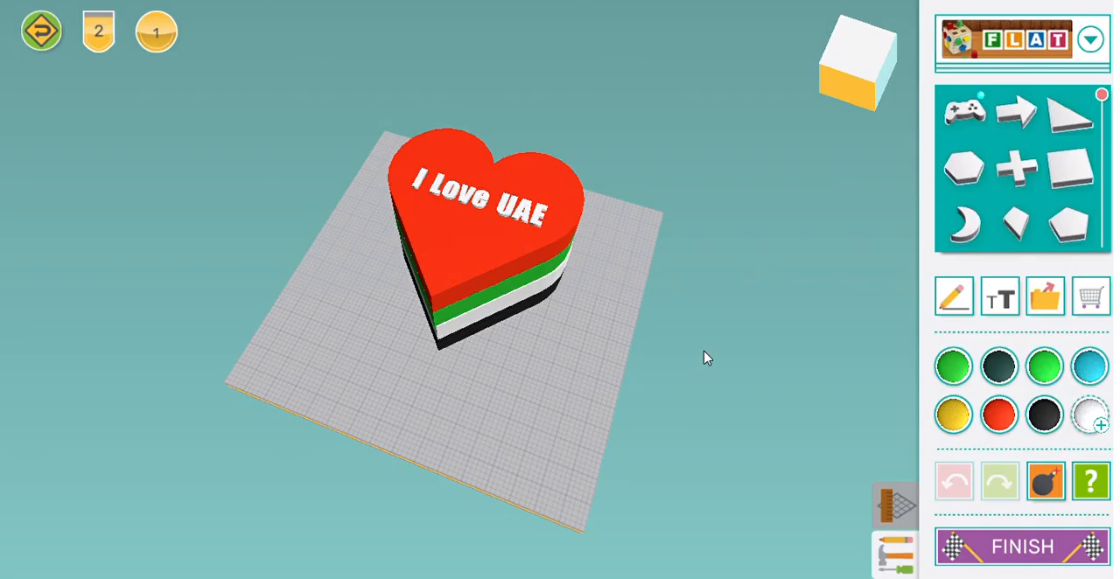
left_click(994, 540)
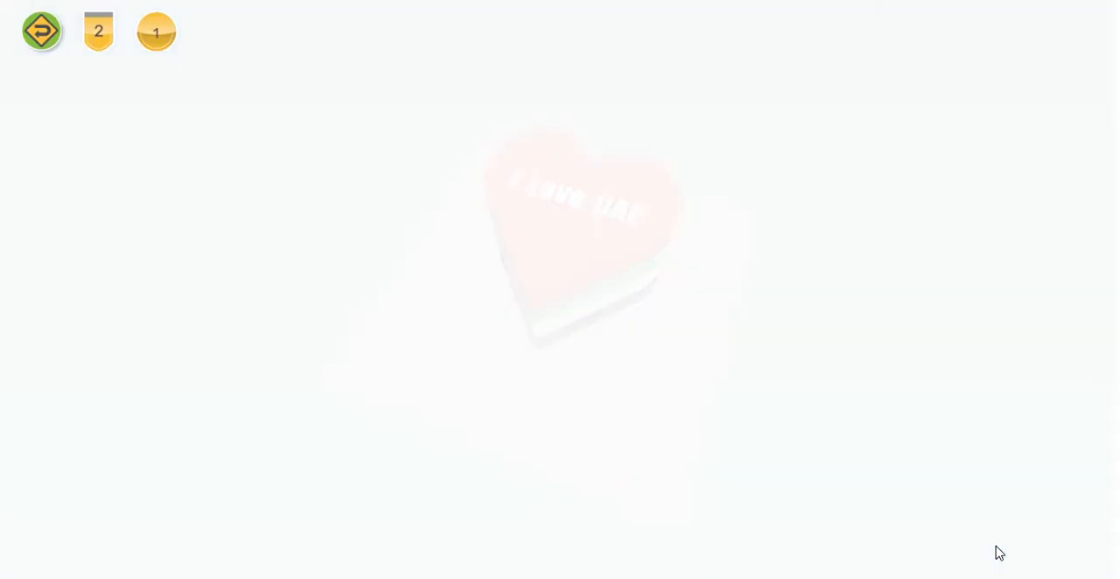